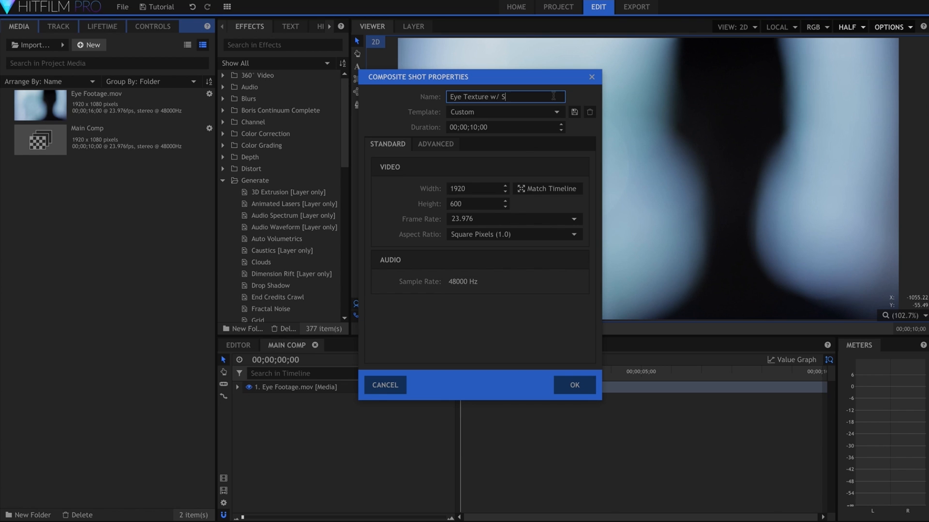
Create the 1920 × 600 composite shot Eye Texture w/ Seam and add a black plane of the same size
key("Return")
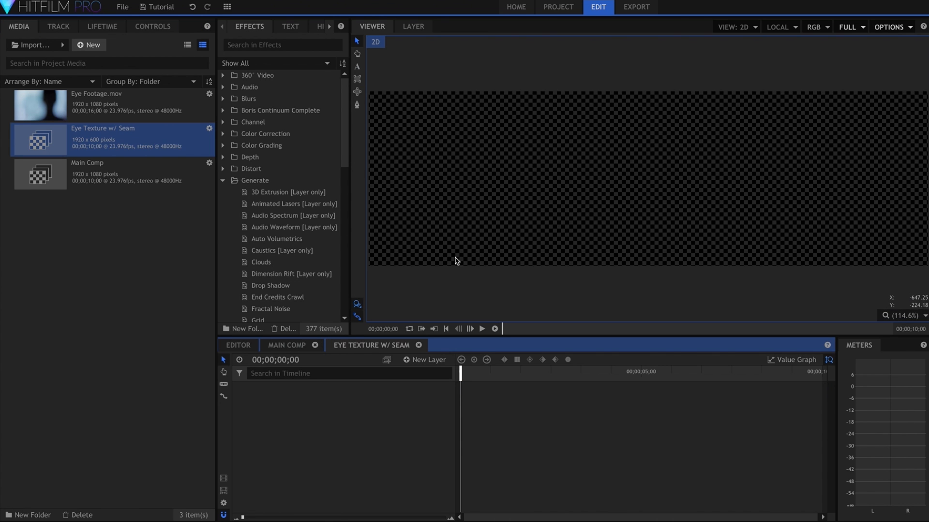
left_click(434, 361)
left_click(436, 374)
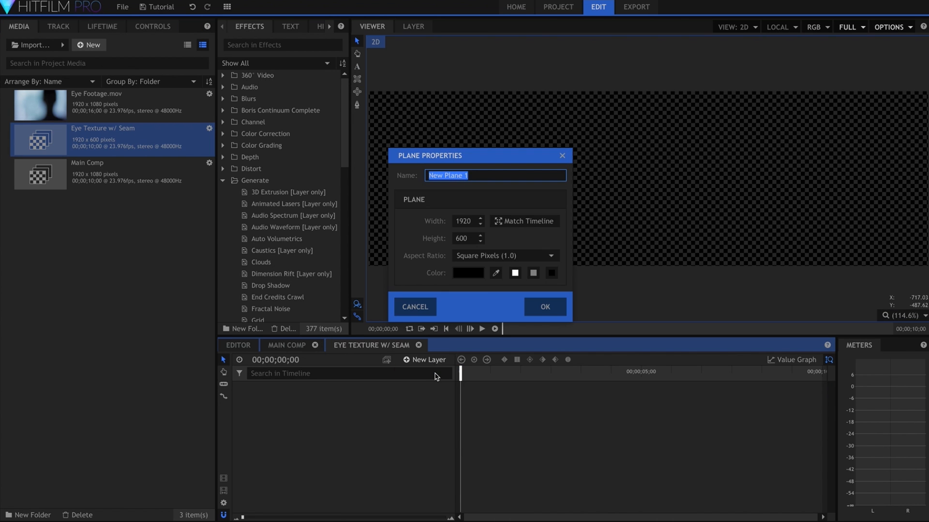
key("Return")
Apply the Fractal Noise effect to the new plane and set its noise type to Energy
left_click_drag(271, 309, 312, 392)
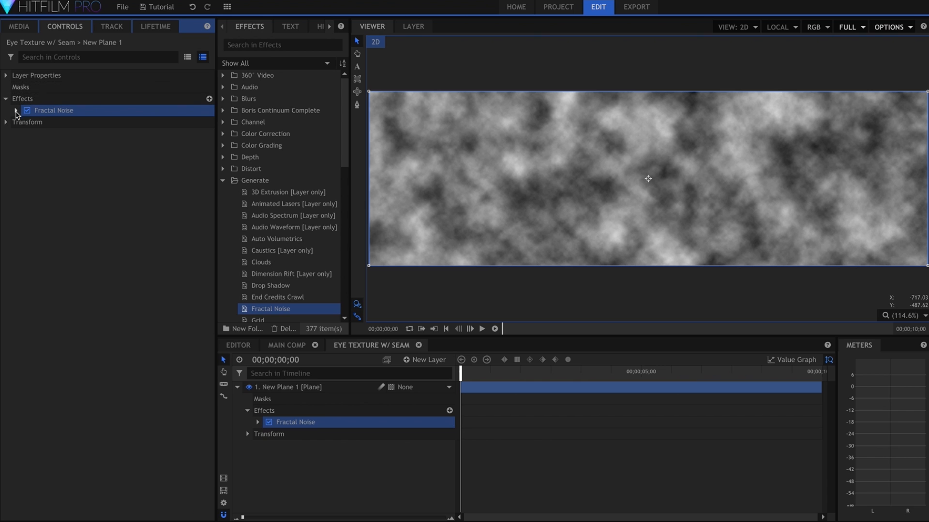
left_click(16, 110)
left_click(147, 145)
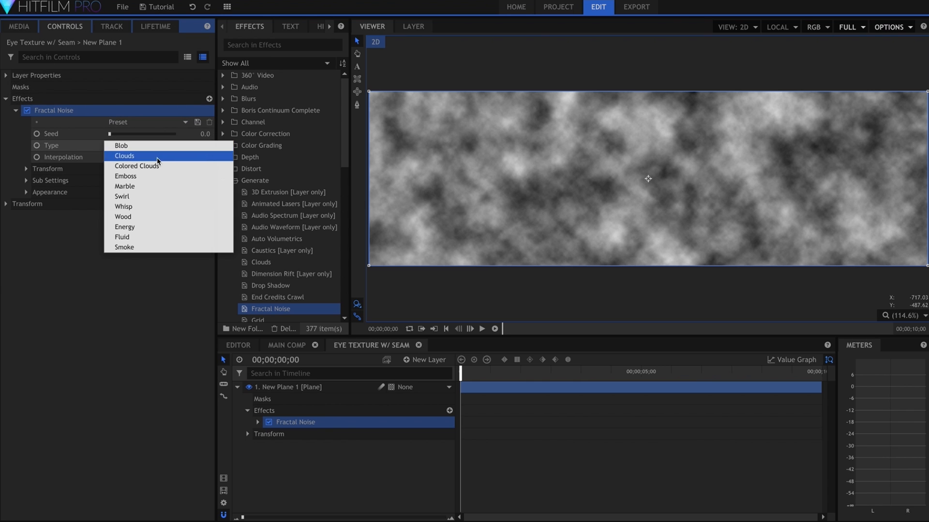
left_click(159, 227)
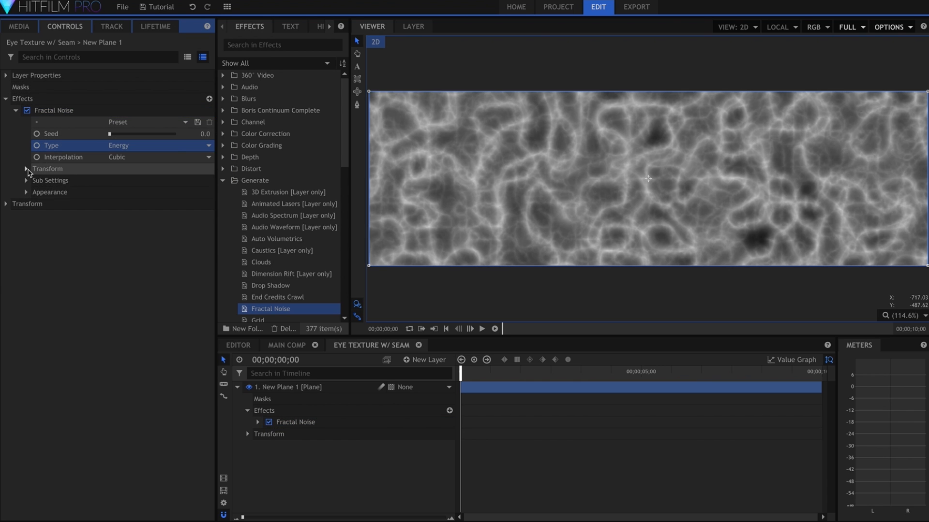
Set the Fractal Noise scale to about 125 px and its sub-level influence to 65%
left_click(26, 169)
left_click_drag(115, 216, 117, 217)
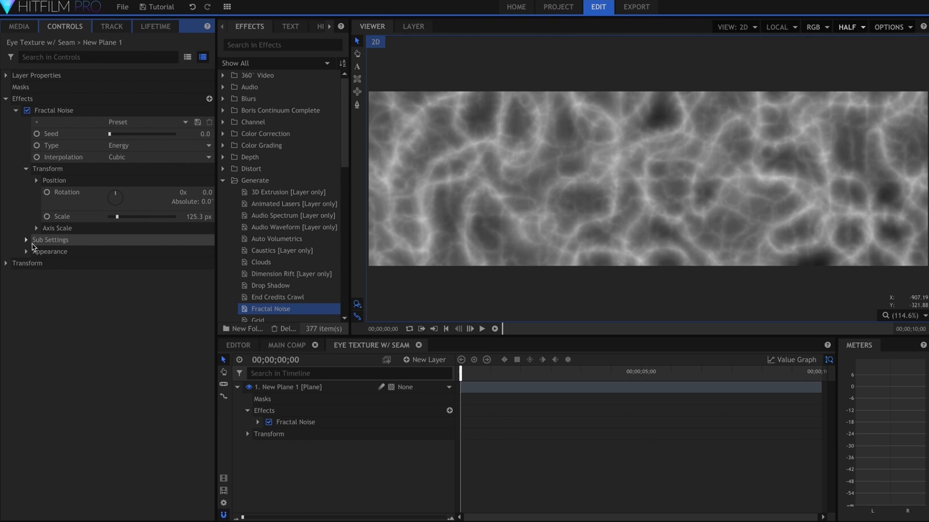
left_click(27, 240)
left_click(199, 263)
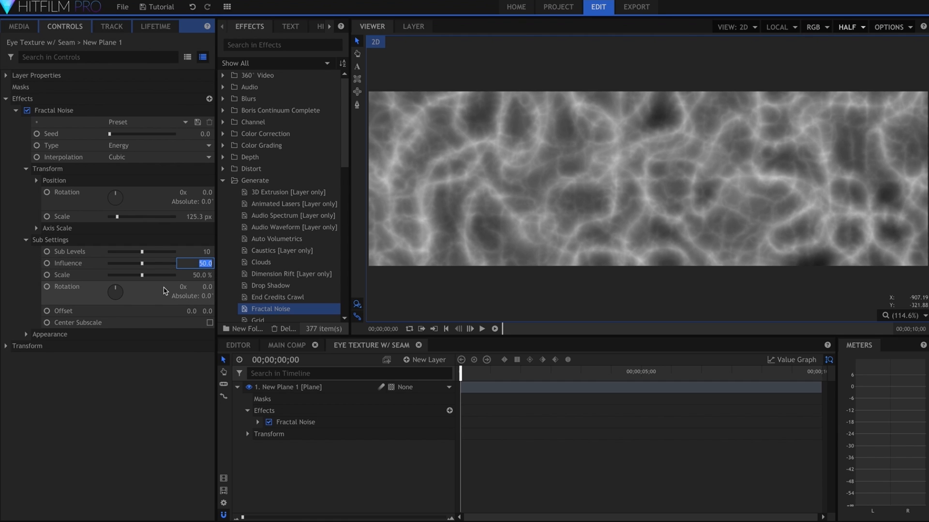
type("65")
key("Return")
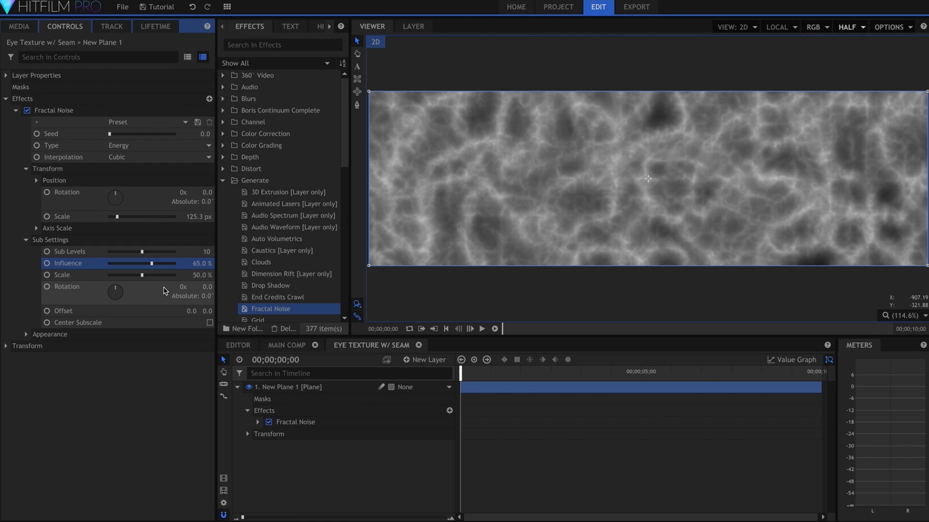
Darken the Fractal Noise by lowering its appearance offset to about -0.14
left_click(26, 240)
left_click(27, 252)
left_click_drag(142, 302, 137, 303)
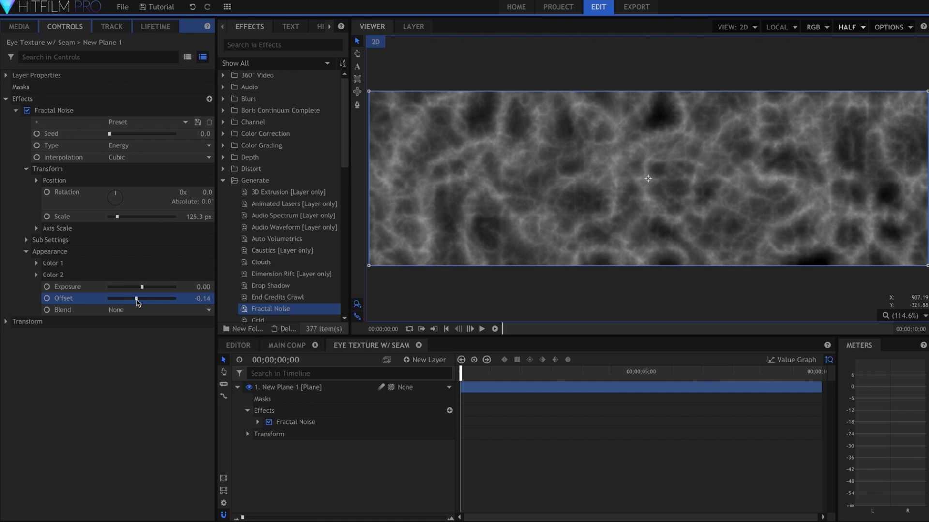
Duplicate the noise plane and change the upper copy's Fractal Noise type to Fluid
left_click(357, 390)
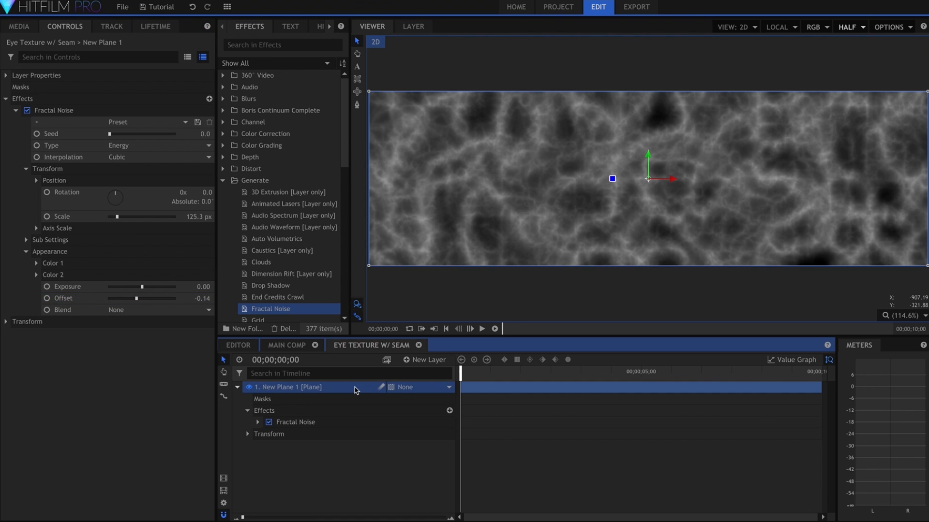
key("ctrl+d")
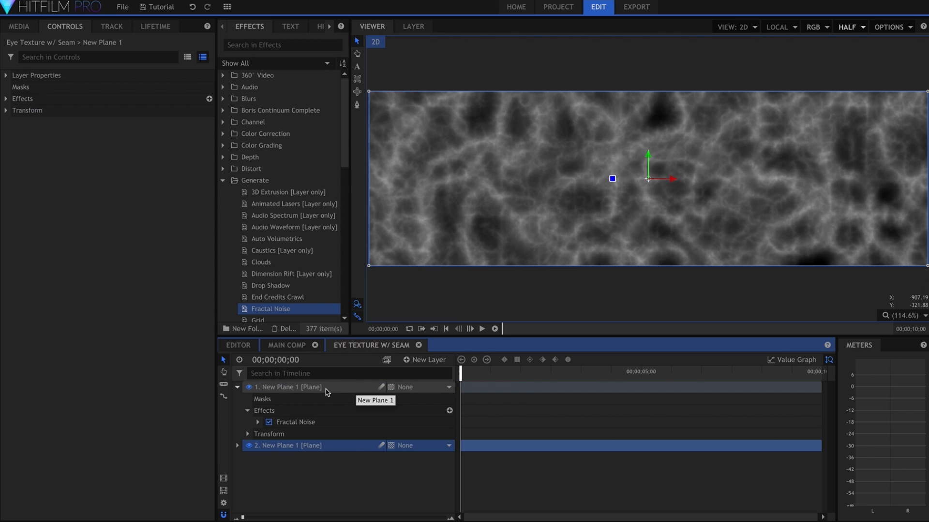
left_click(326, 390)
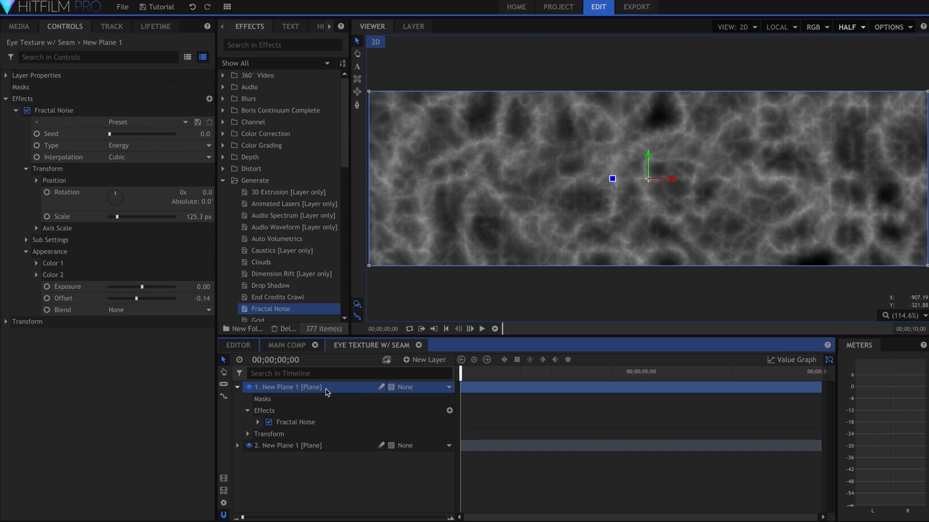
left_click(155, 150)
left_click(150, 238)
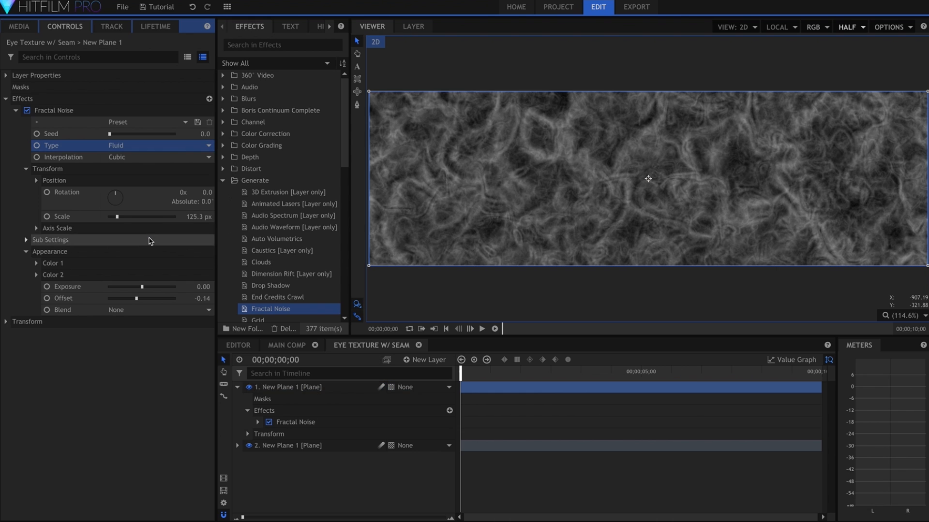
Set the blend mode of the upper Fluid noise plane to Screen
right_click(318, 388)
mouse_move(429, 173)
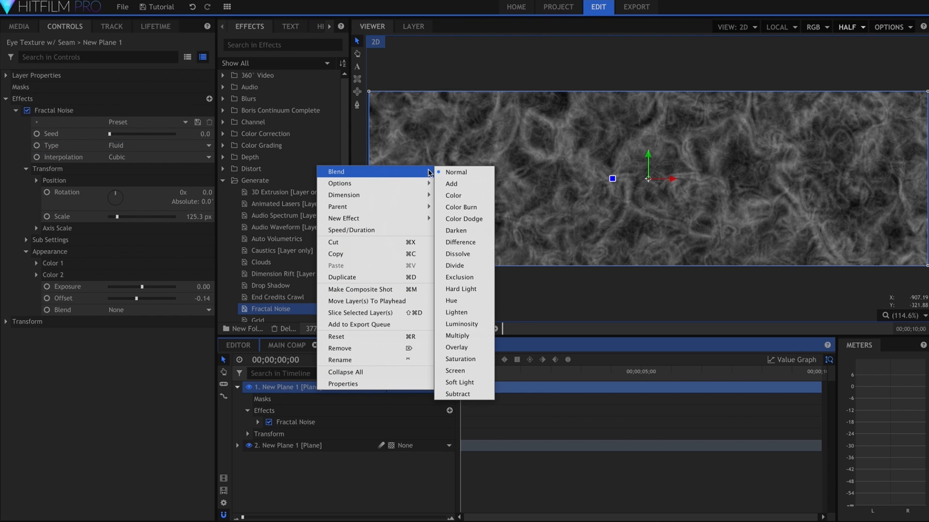
left_click(472, 371)
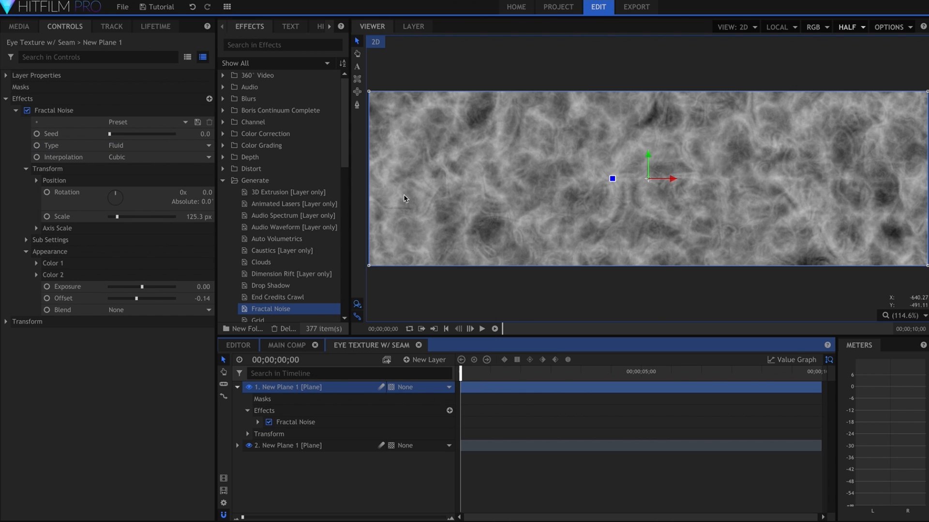
Draw a rectangular mask on the upper plane covering the top half of the frame and extending past its sides
left_click(357, 79)
scroll(533, 123, "down", 3)
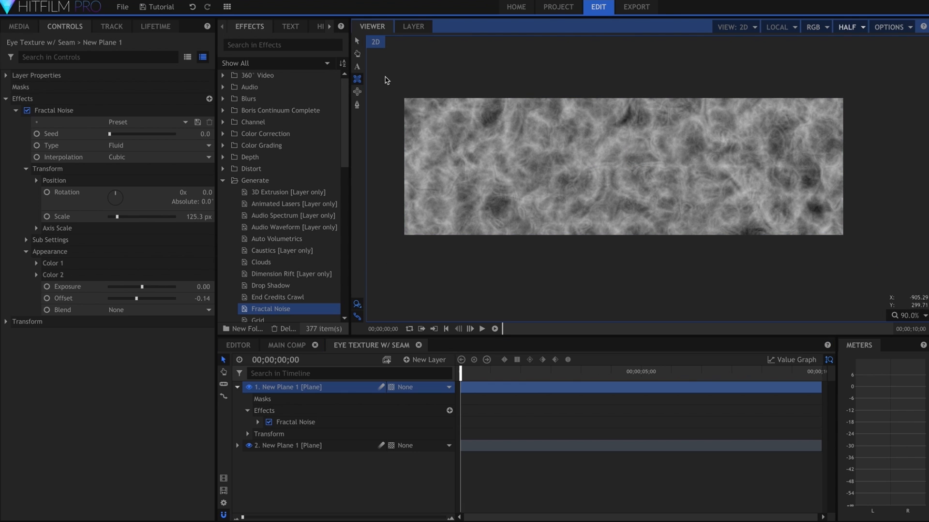
left_click_drag(378, 76, 879, 164)
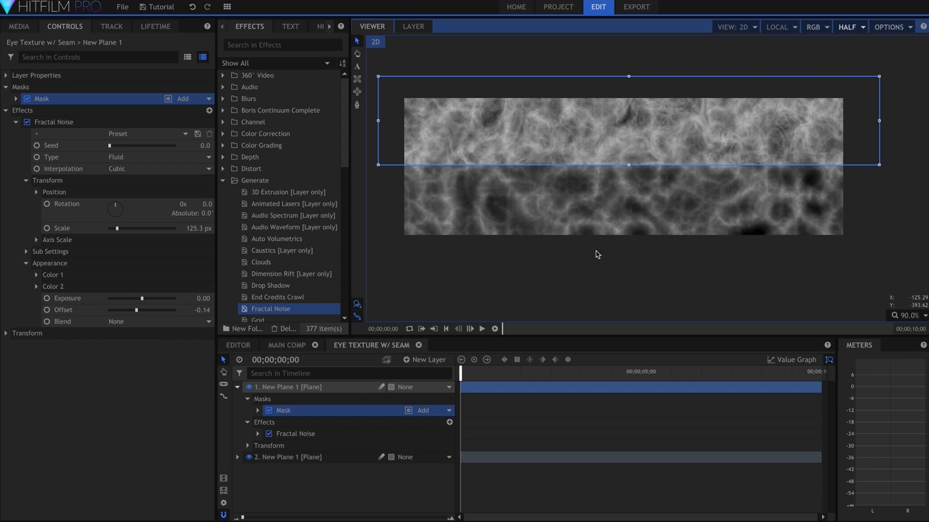
Soften the mask's edge by raising its feather strength to about 193 px
left_click(16, 99)
left_click(26, 134)
left_click(201, 169)
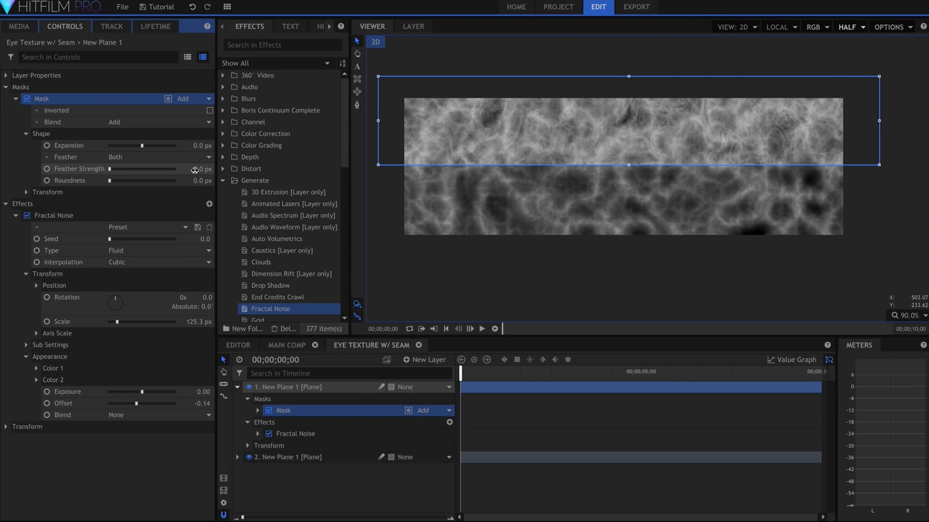
type("55")
key("Return")
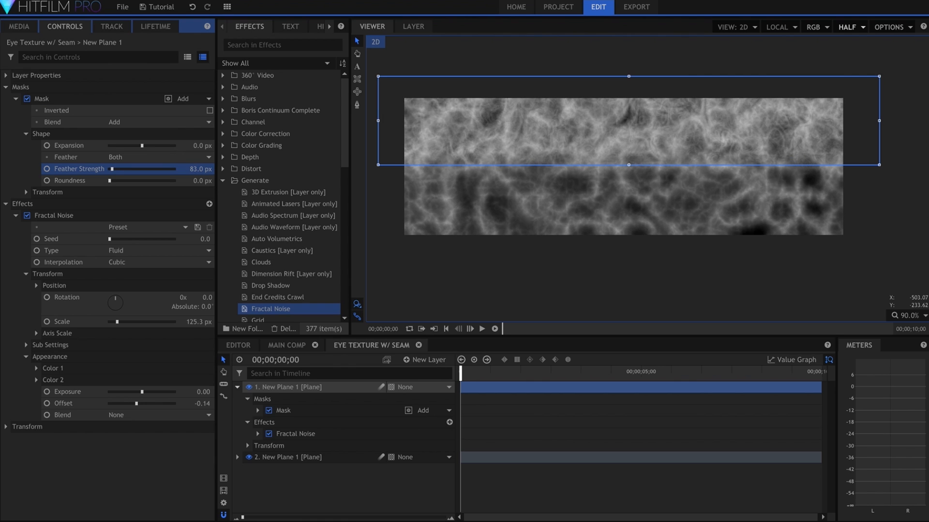
left_click_drag(191, 168, 191, 169)
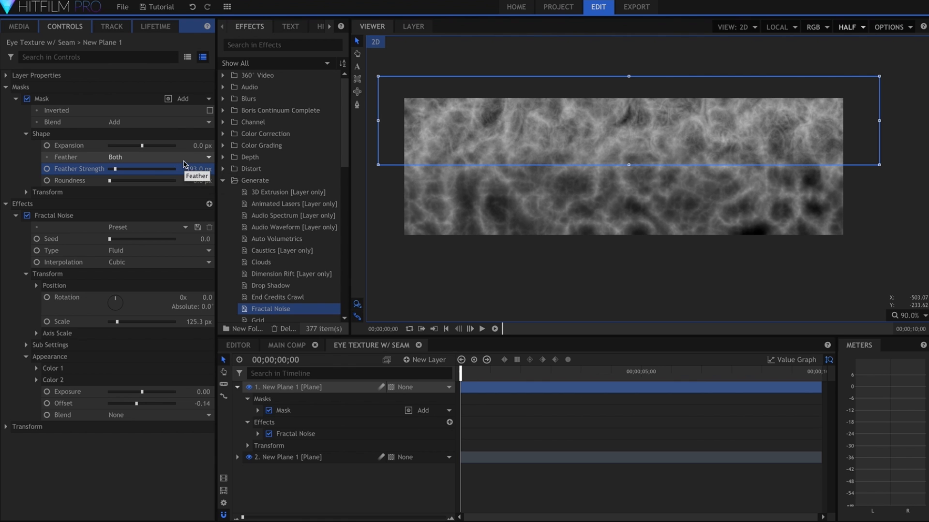
left_click(16, 99)
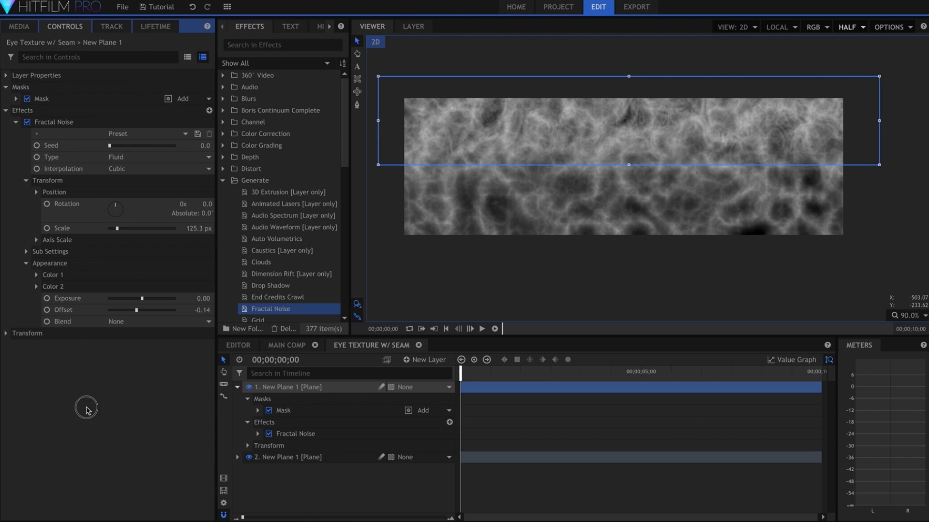
Rename the upper plane layer to Fluid and the lower plane layer to Energy
left_click(910, 317)
left_click(907, 428)
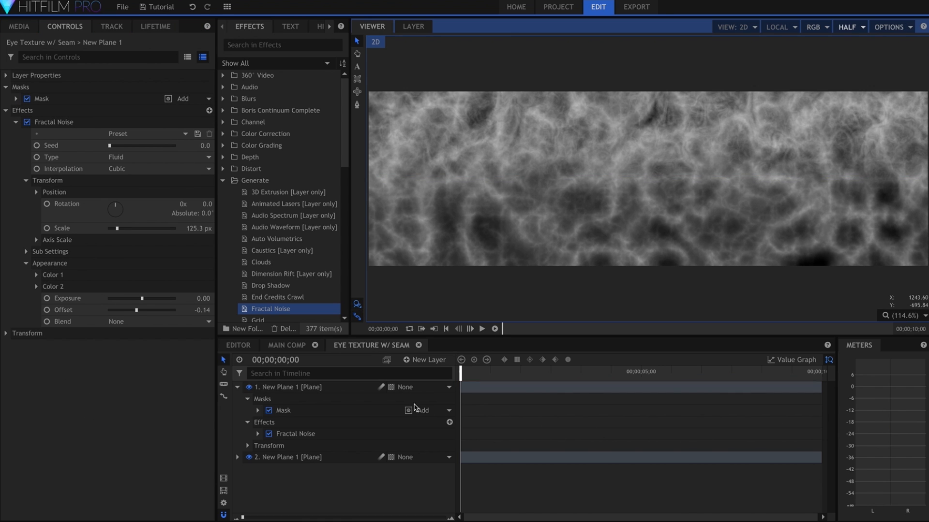
left_click(237, 387)
left_click(270, 387)
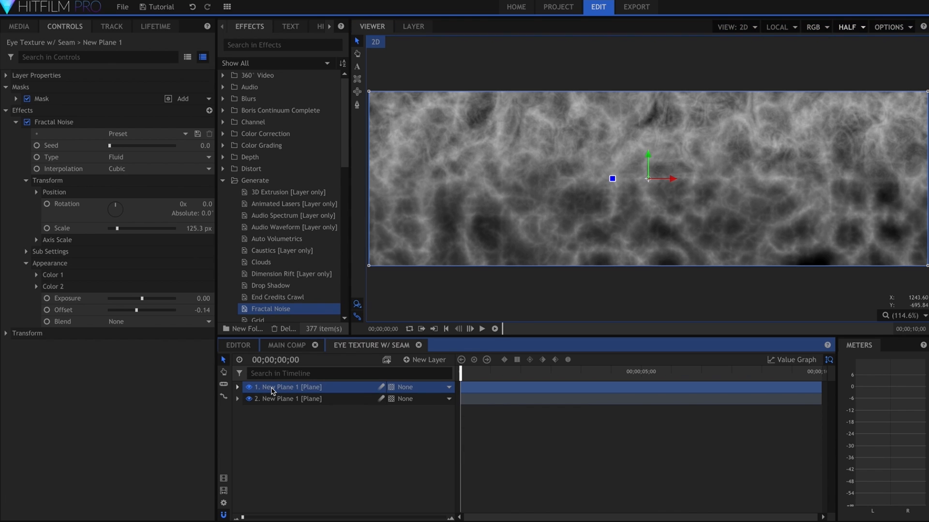
left_click(271, 388)
type("Fluid")
key("Return")
left_click(281, 400)
left_click(281, 399)
type("Energy")
key("Return")
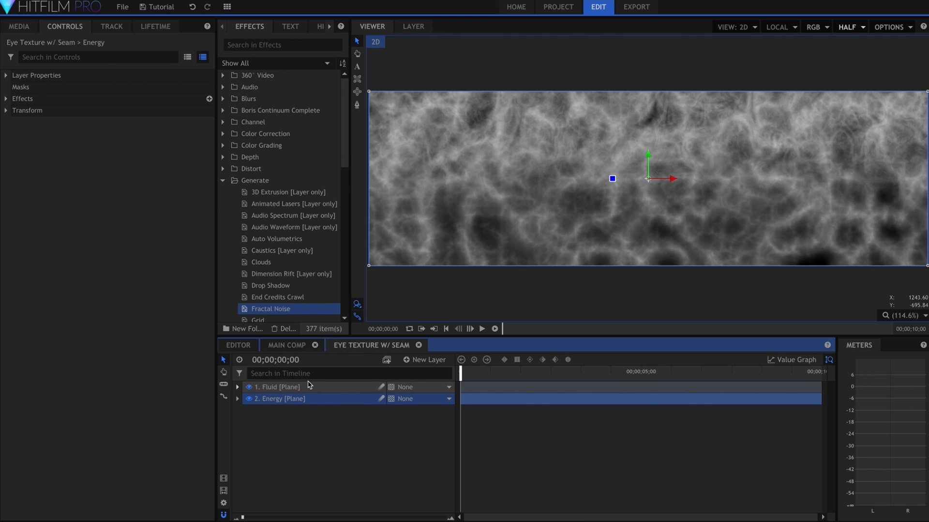
Add a grade layer above both planes and apply the Polar Warp effect to it
right_click(321, 421)
left_click(332, 253)
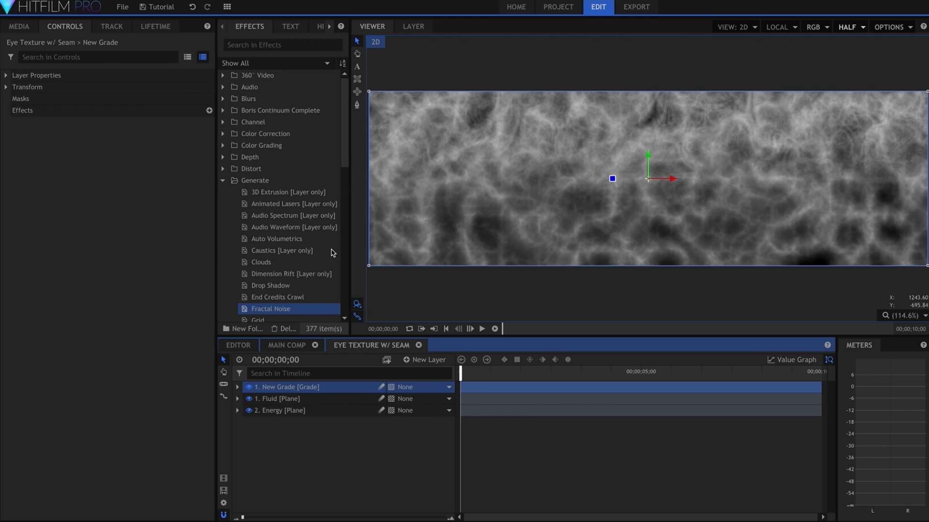
left_click(305, 45)
type("polar")
left_click_drag(291, 87, 341, 389)
Set the Polar Warp's End Radius to 275 and inspect the seam in the lower half of the circle
left_click(16, 123)
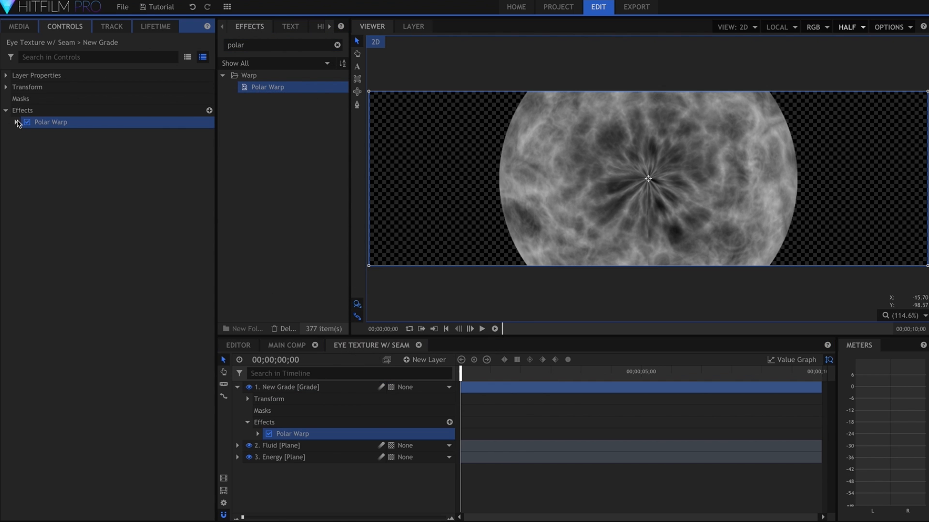
left_click(73, 217)
left_click_drag(200, 218, 121, 218)
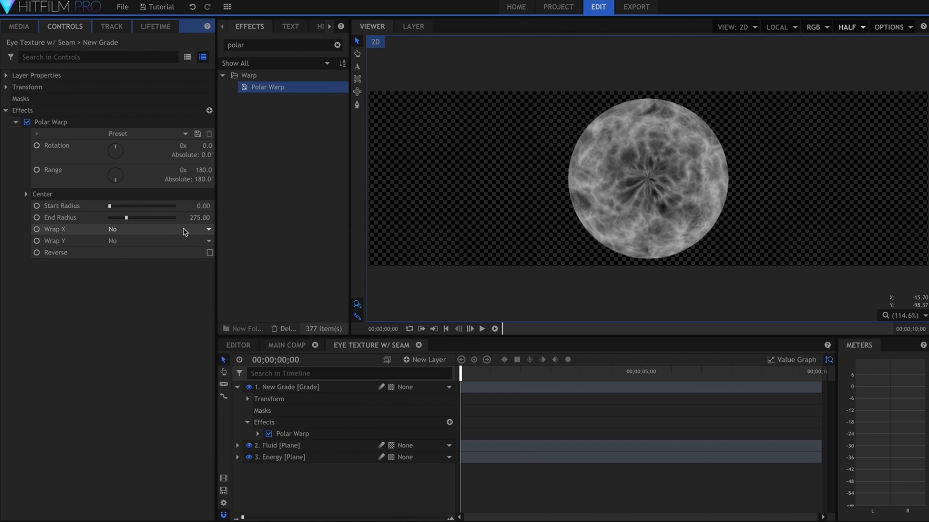
scroll(653, 230, "up", 1)
scroll(653, 230, "up", 6)
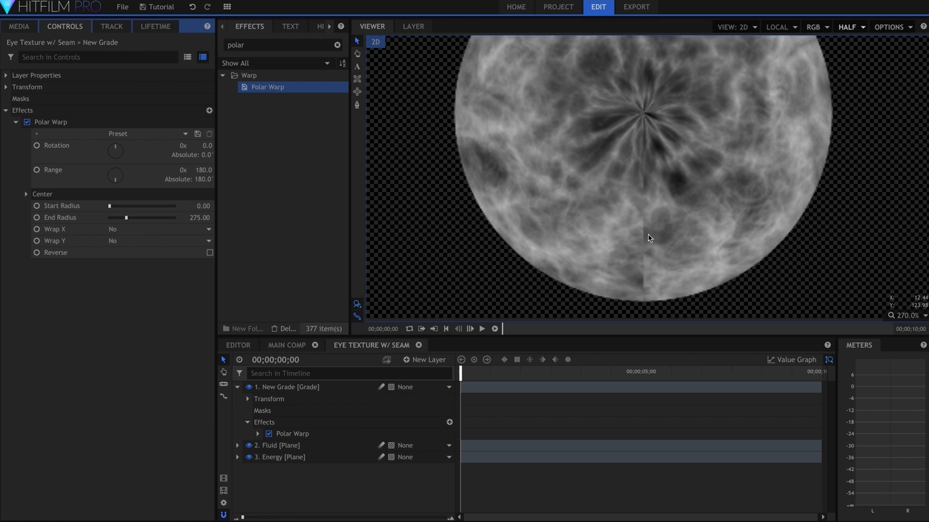
left_click(903, 316)
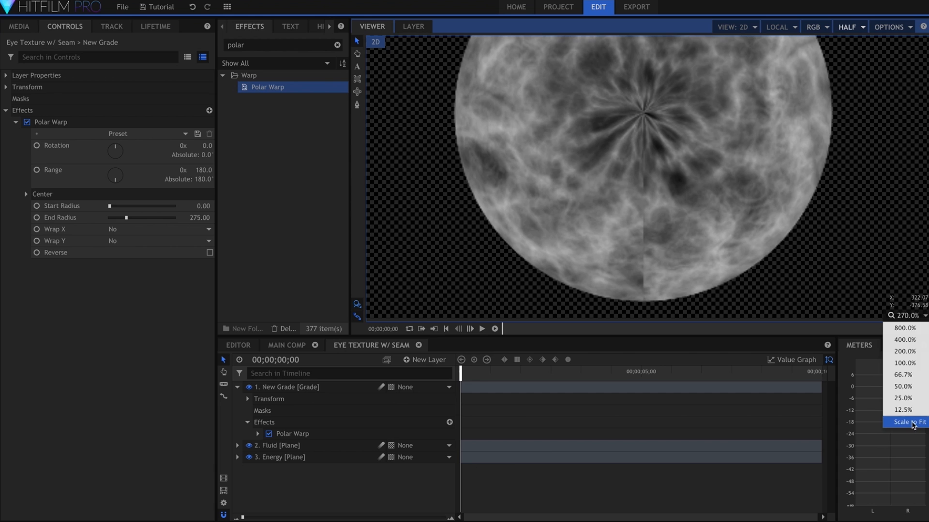
left_click(904, 420)
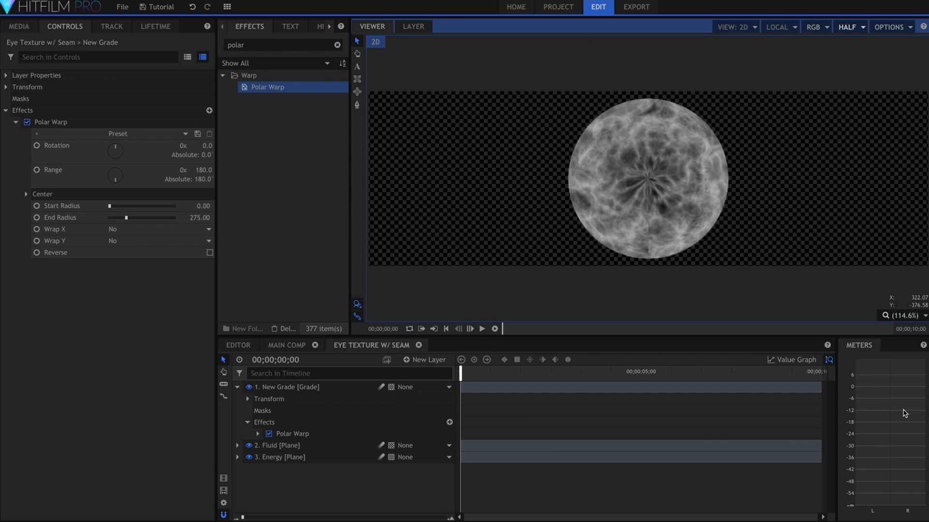
Create a 1920 × 600 composite shot named Eye Texture and place the Eye Texture w/ Seam composite in its timeline
left_click(23, 26)
left_click(88, 45)
left_click(91, 58)
type("Eye Texture")
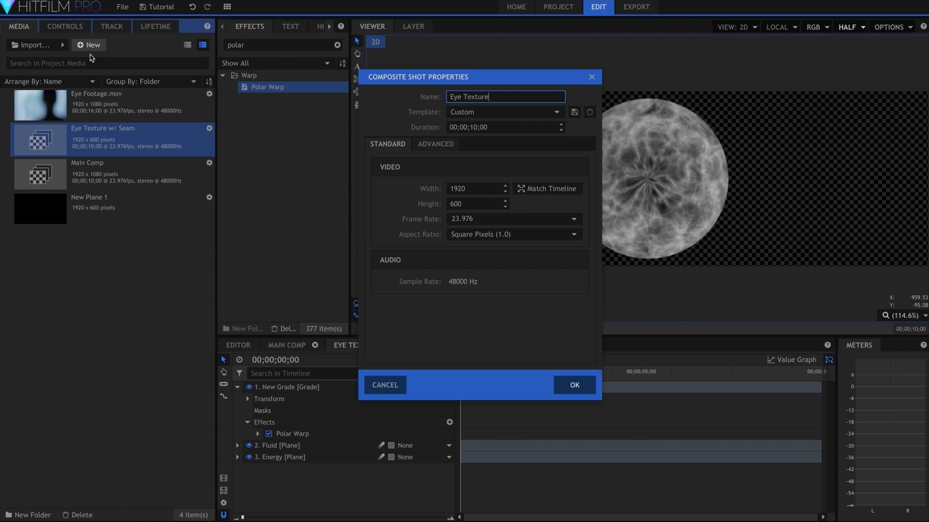
key("Return")
left_click(129, 182)
left_click_drag(130, 181, 305, 452)
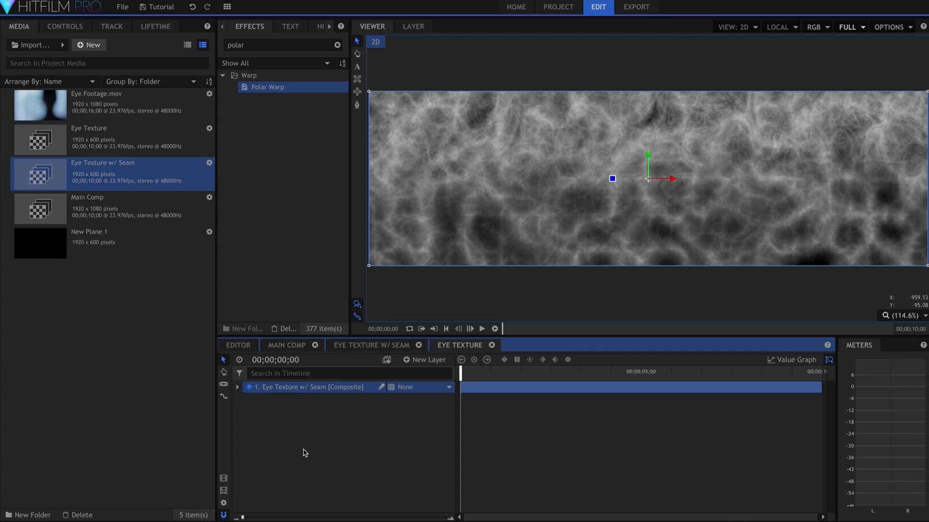
Set the Anchor Point X of the Eye Texture w/ Seam layer to 960
left_click(346, 392)
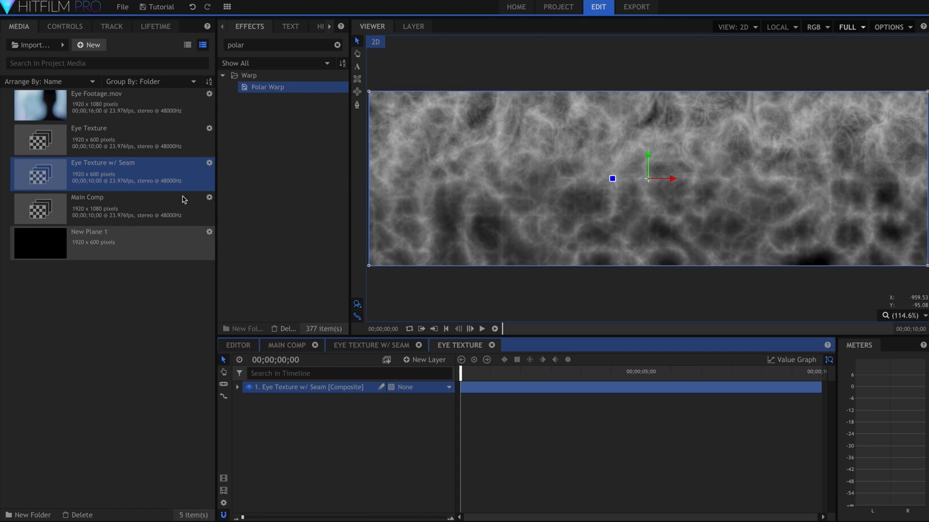
left_click(65, 27)
left_click(6, 111)
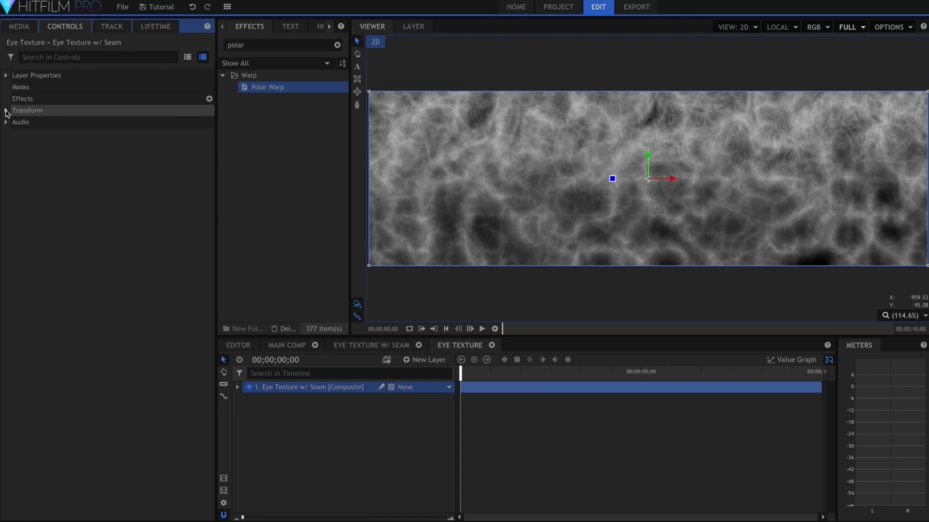
left_click(191, 134)
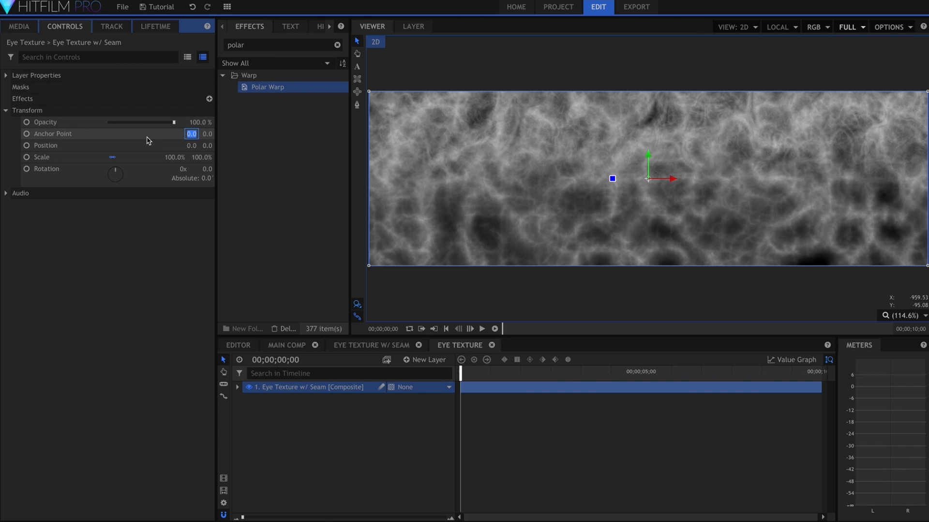
type("960")
key("Return")
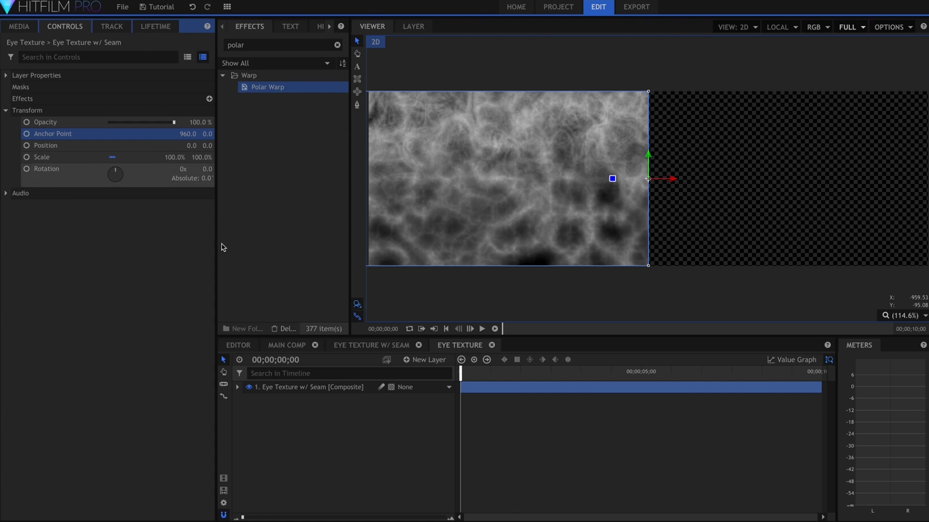
Rename the Eye Texture w/ Seam layer in the Eye Texture timeline to Left
left_click(315, 392)
double_click(315, 392)
type("Left")
key("Return")
Duplicate the Left layer, naming the copy Right, and set the copy's Anchor Point X to -960
key("ctrl+d")
double_click(312, 390)
type("Right")
key("Return")
left_click(192, 134)
type("-960")
key("Return")
left_click(365, 454)
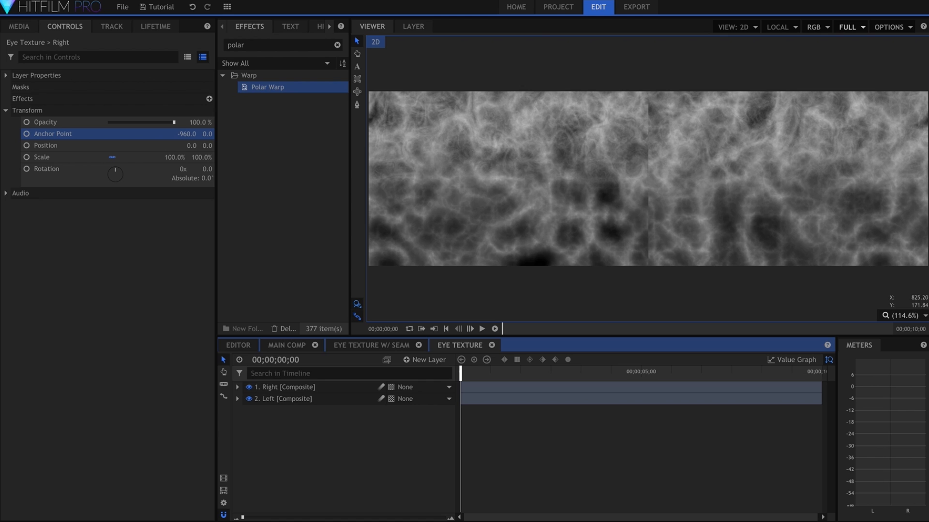
Lower the viewer's playback quality to Half
left_click(851, 27)
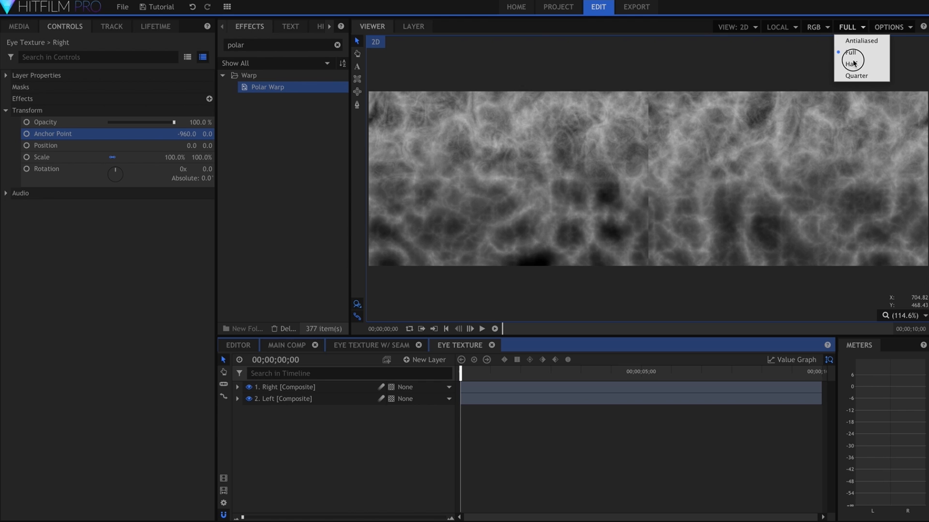
left_click(850, 64)
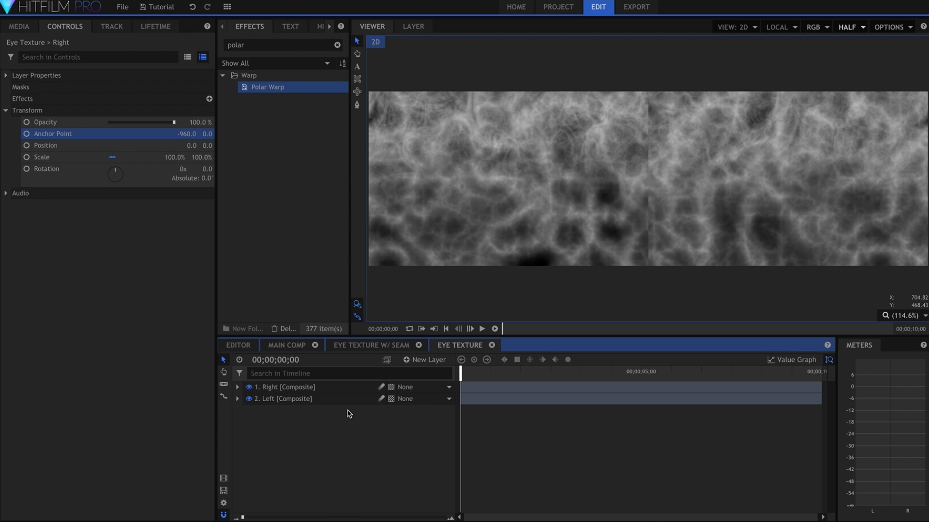
Duplicate the Right layer as a new layer named Center, with its Anchor Point reset to 0, 0
left_click(333, 388)
key("ctrl+d")
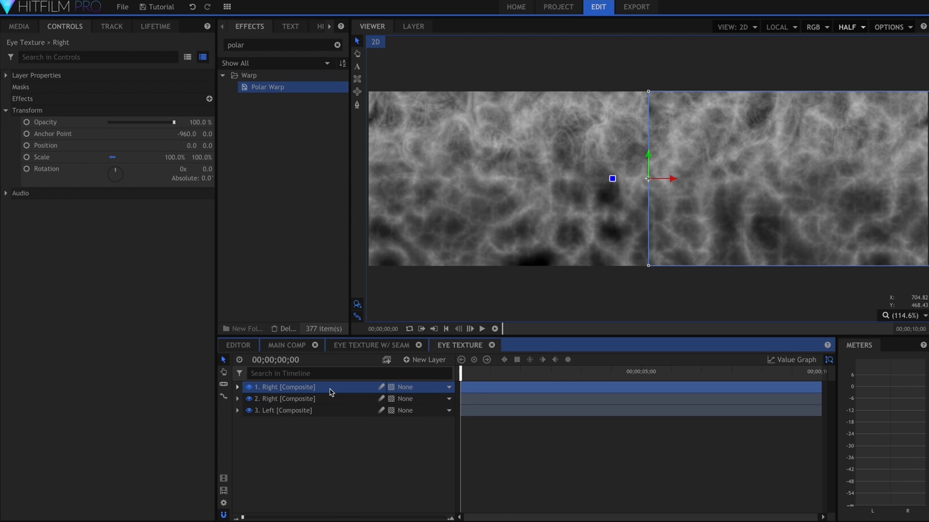
key("ctrl+alt+Home")
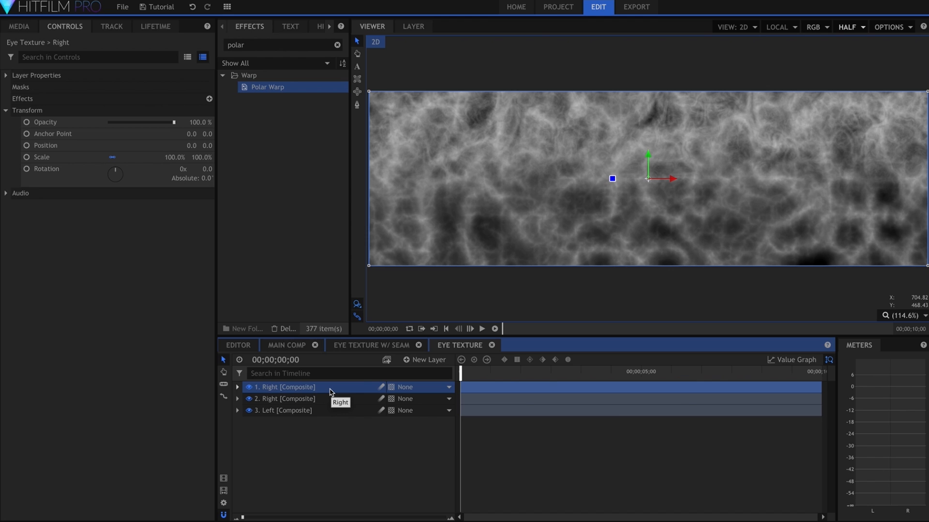
key("F2")
type("Center")
key("Return")
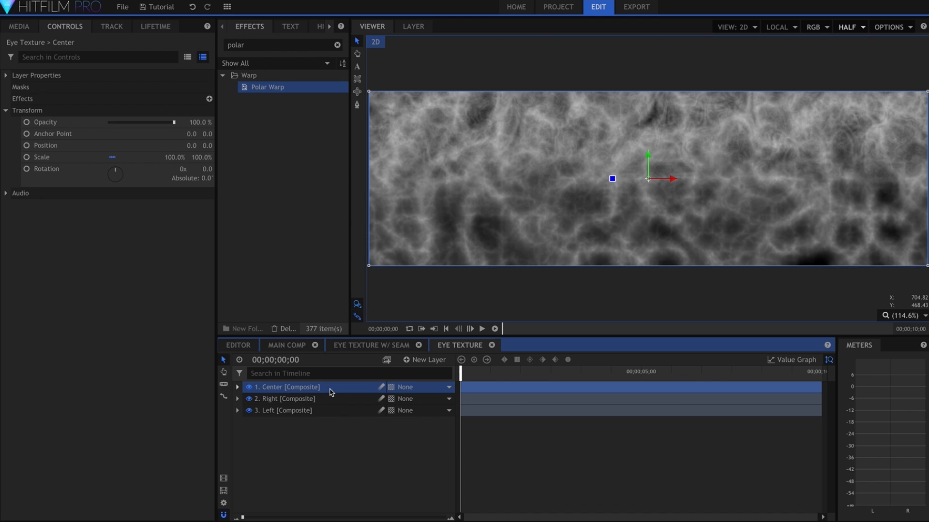
Draw a tall, narrow rectangular mask on the Center layer, centred over the seam and extending past the frame's upper and lower edges
left_click(358, 83)
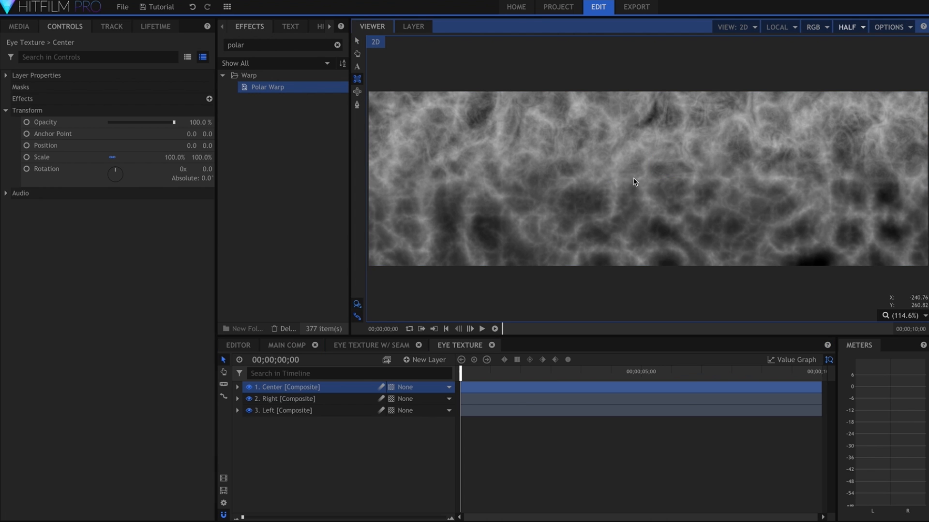
mouse_move(648, 179)
left_mouse_down()
mouse_move(680, 89)
mouse_move(705, 68)
left_mouse_up()
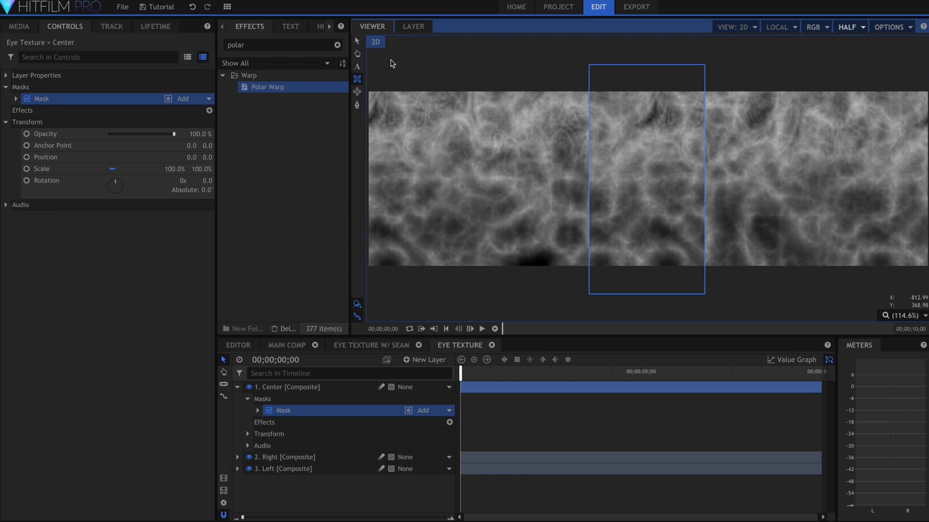
left_click(357, 41)
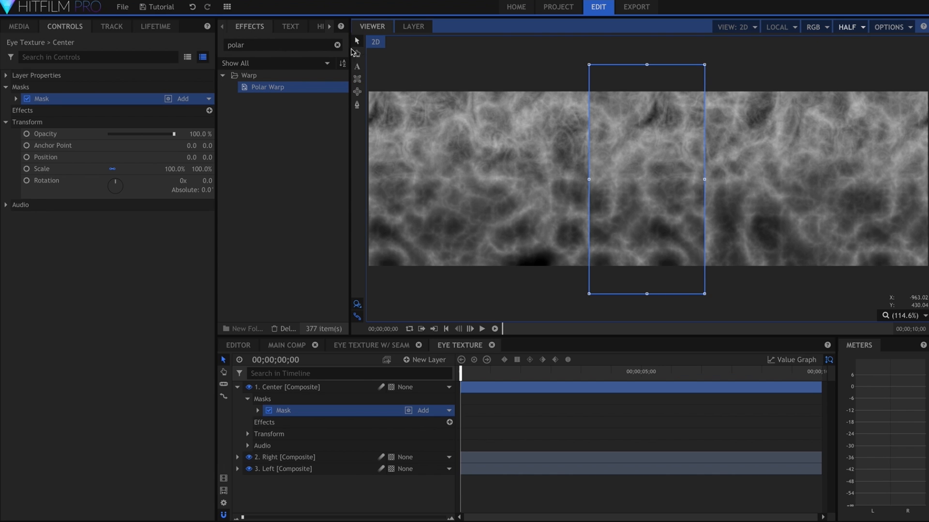
Set the Center layer mask's Feather Strength to 139 px to blend the seam
left_click(16, 99)
left_click(25, 134)
left_click(77, 168)
left_click_drag(195, 167, 260, 167)
left_click(138, 404)
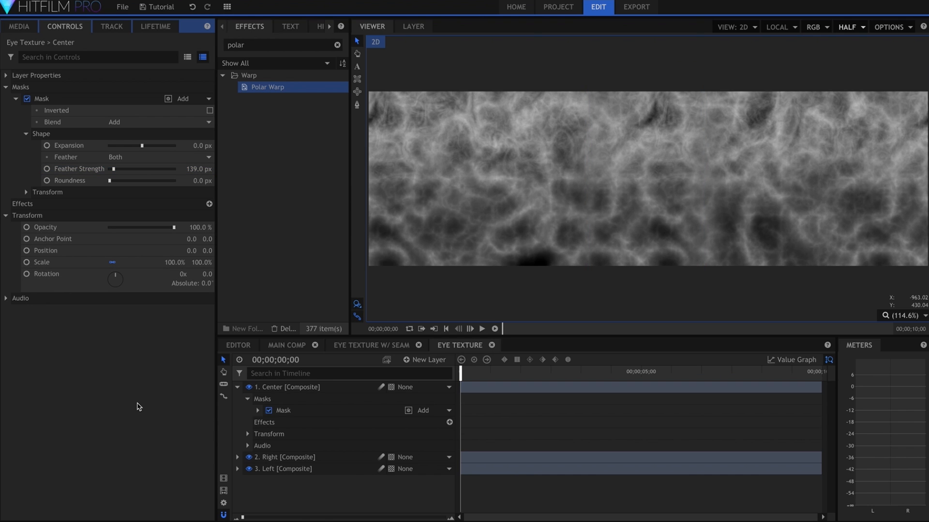
Add a grade layer above the Center, Right and Left layers and apply the Polar Warp effect to it
left_click(237, 388)
key("ctrl+alt+g")
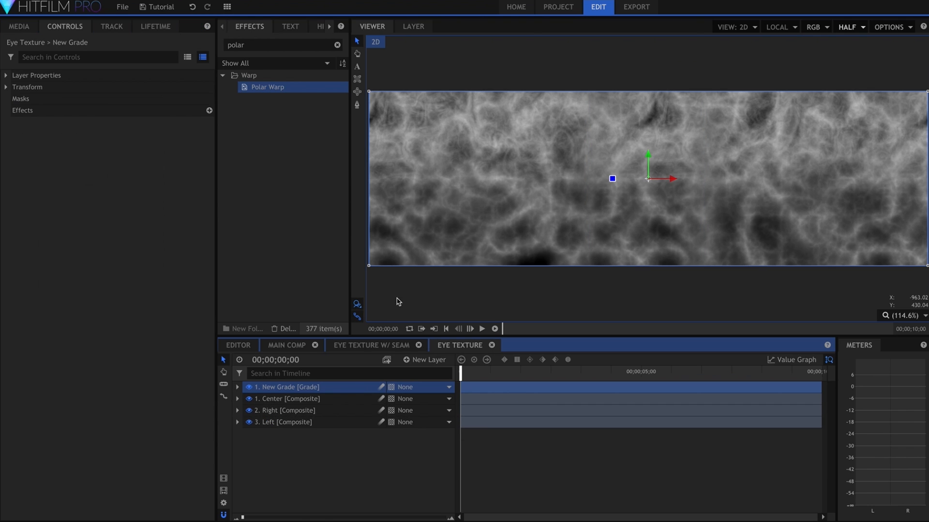
left_click_drag(281, 88, 350, 387)
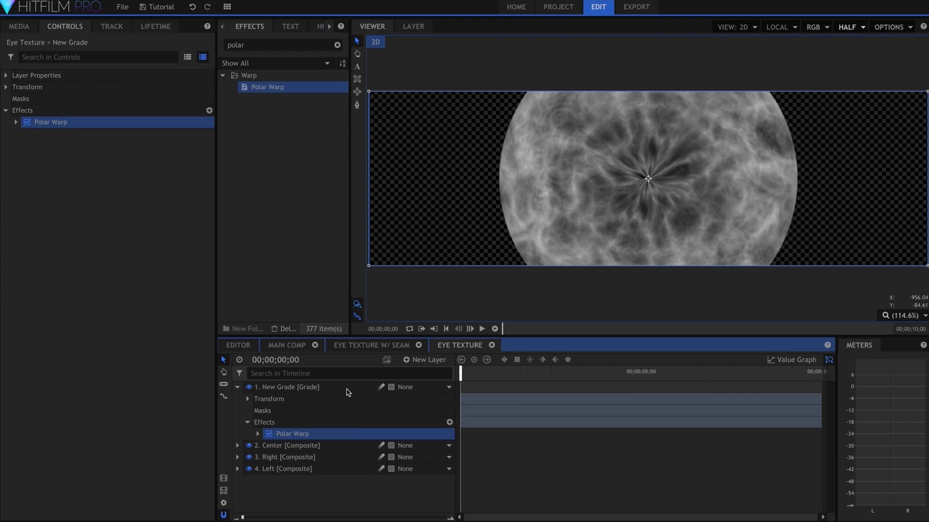
Set the grade layer's Polar Warp End Radius to about 276 and inspect the circle for seams
left_click(16, 122)
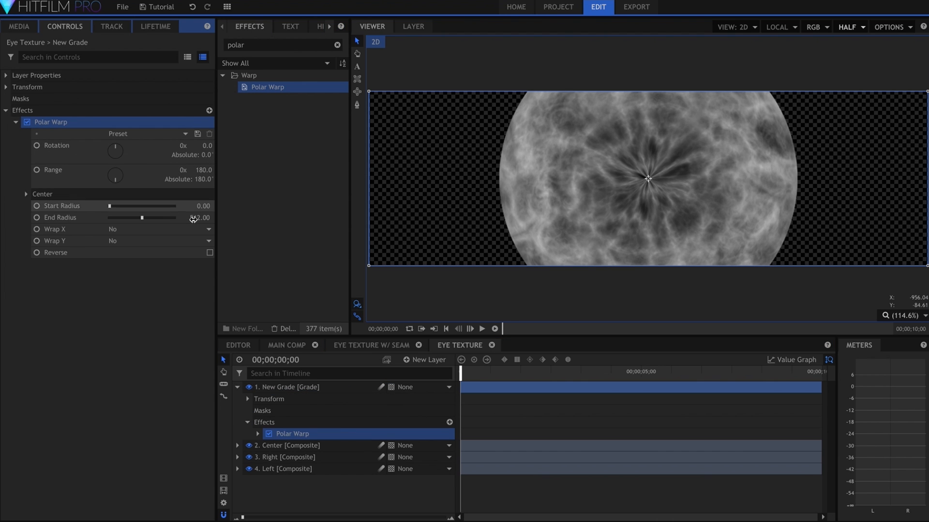
left_click(120, 218)
left_click_drag(121, 220, 127, 217)
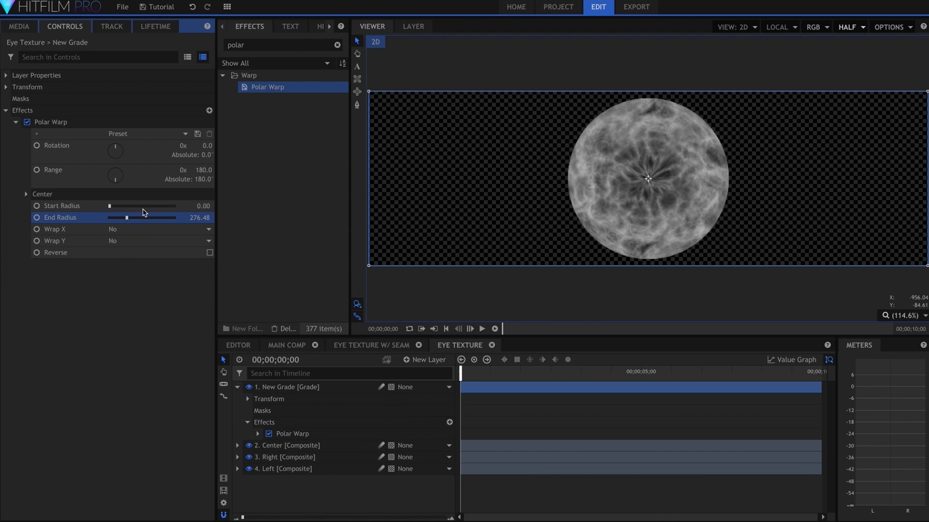
scroll(653, 249, "up", 2)
scroll(653, 249, "up", 4)
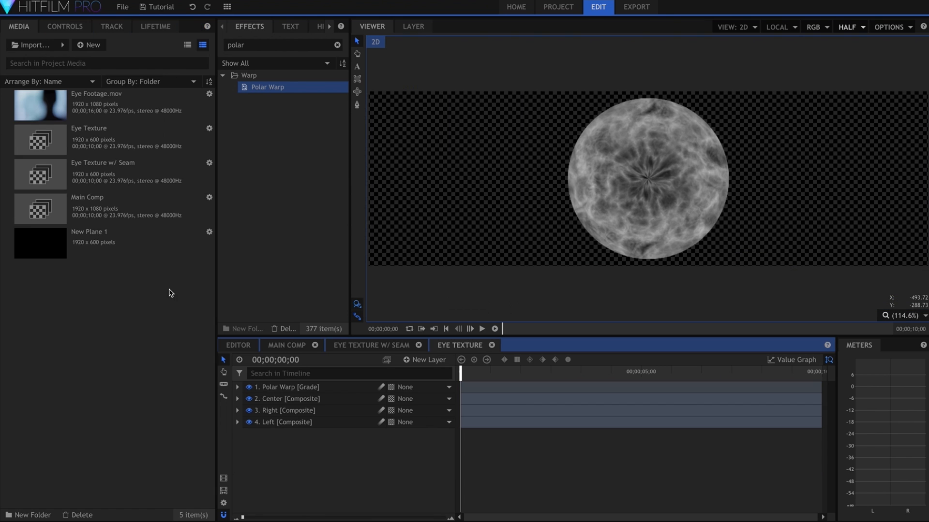
Make proxies of the Eye Texture and Eye Texture w/ Seam composite shots
left_click(159, 150)
left_click(161, 170, "shift")
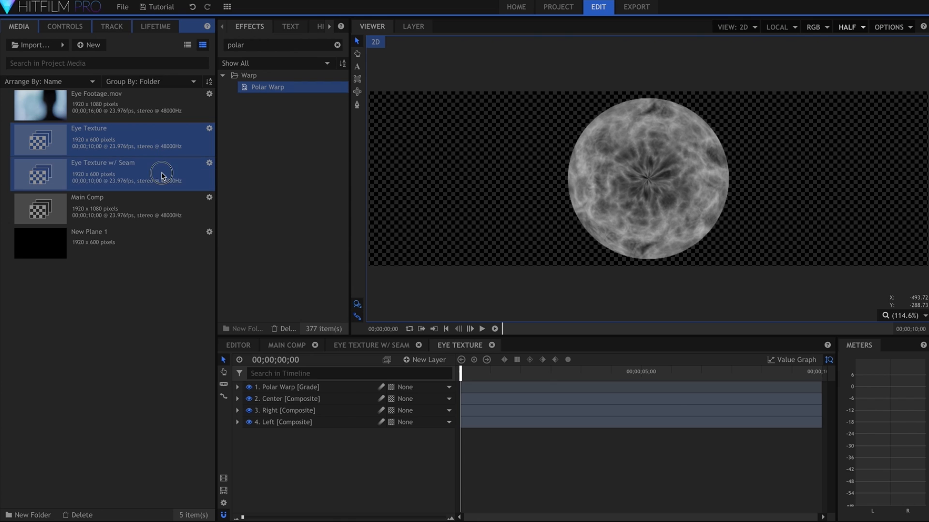
right_click(163, 175)
mouse_move(172, 207)
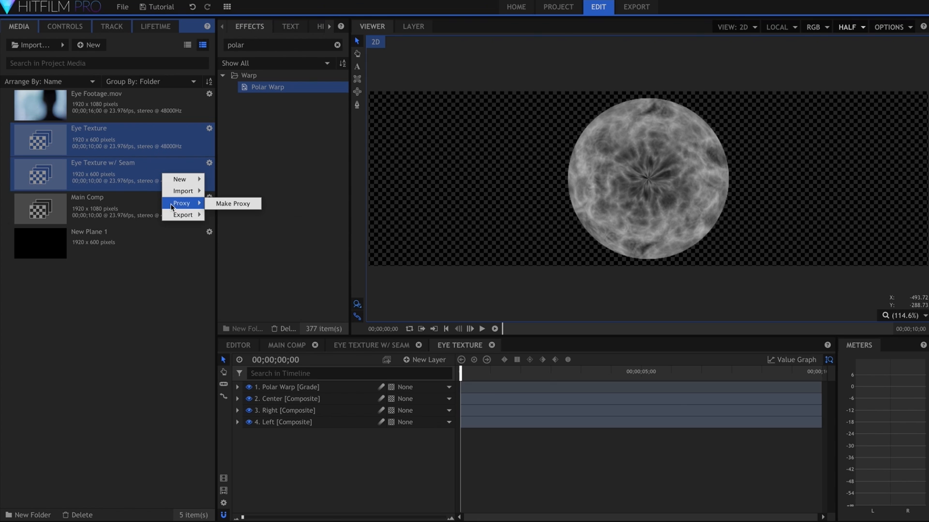
left_click(253, 205)
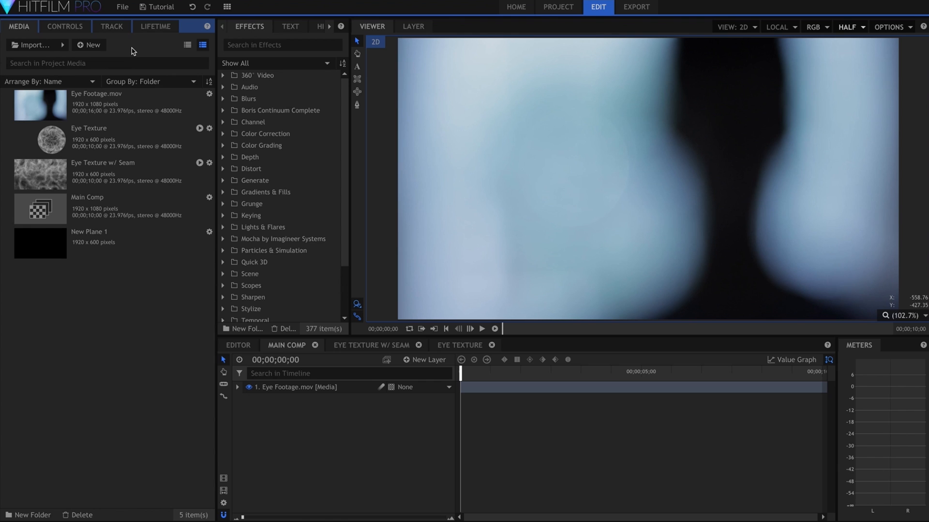
Create a 1920 × 1080 composite shot named Matte and place Eye Footage.mov in its timeline
left_click(89, 45)
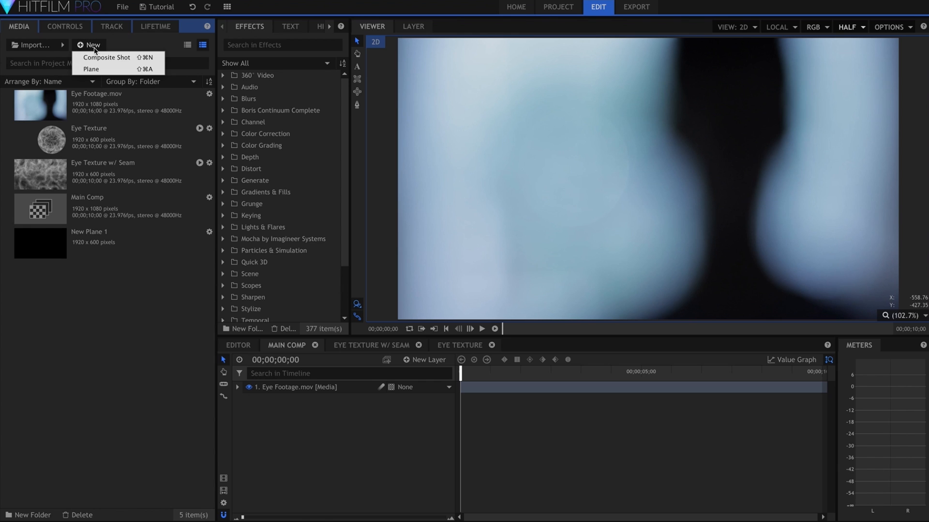
left_click(138, 58)
type("Matte")
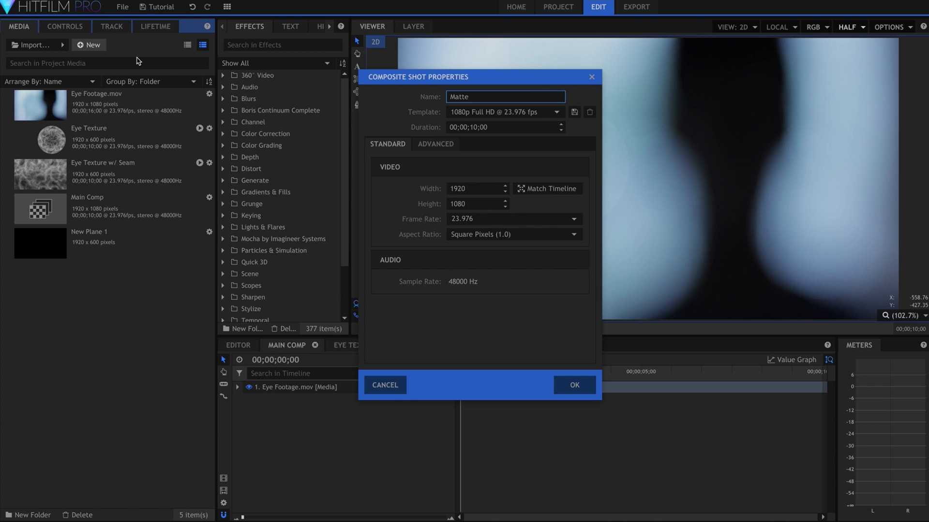
key("Return")
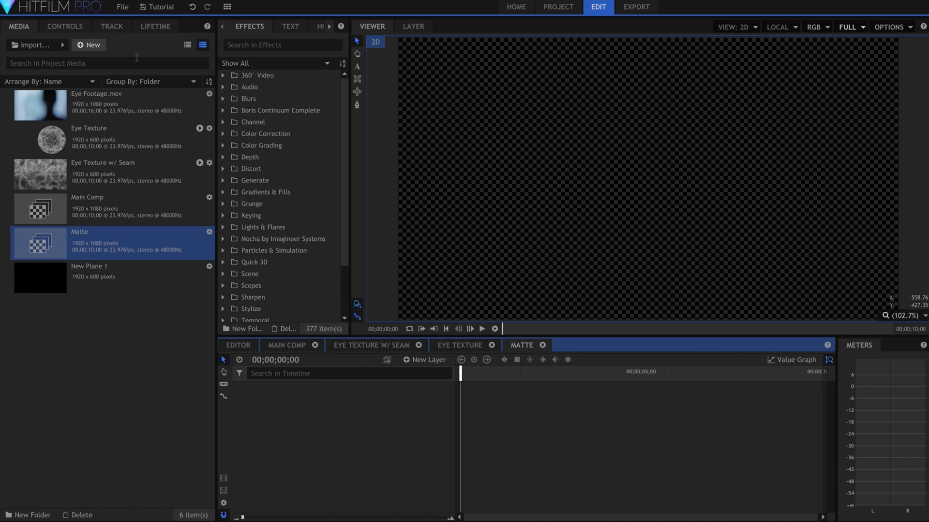
left_click_drag(175, 253, 305, 413)
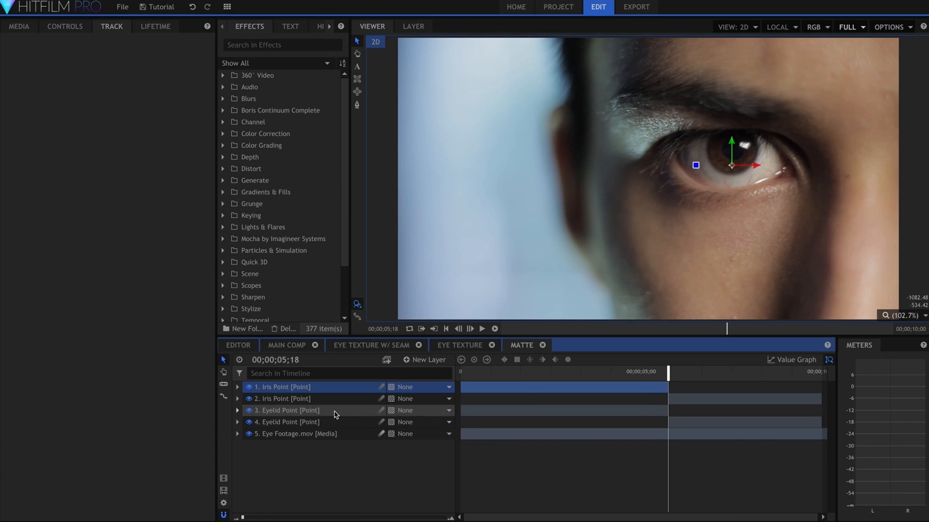
Delete the Iris Point and Eyelid Point segments before 00;00;05;18 and play the footage on to 00;00;06;12
left_click(336, 412, "ctrl")
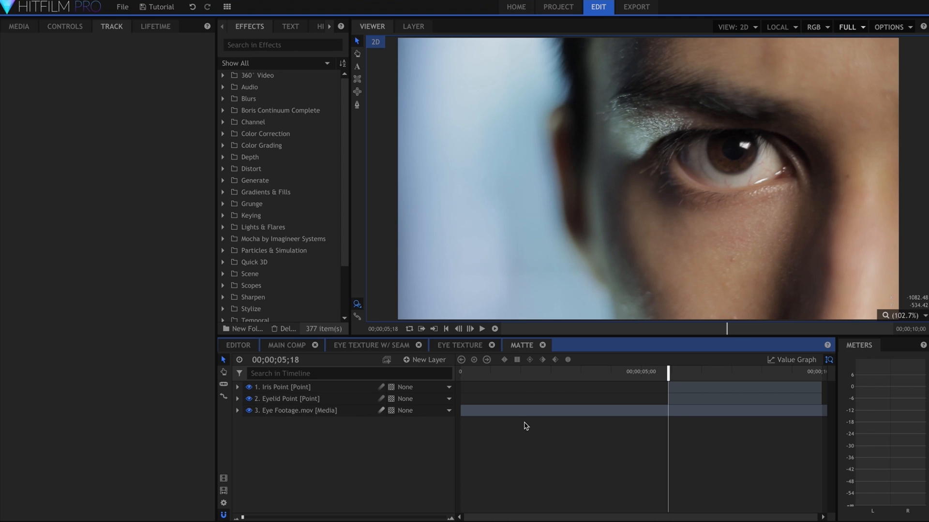
key("space")
left_click(290, 388)
left_click(308, 399, "shift")
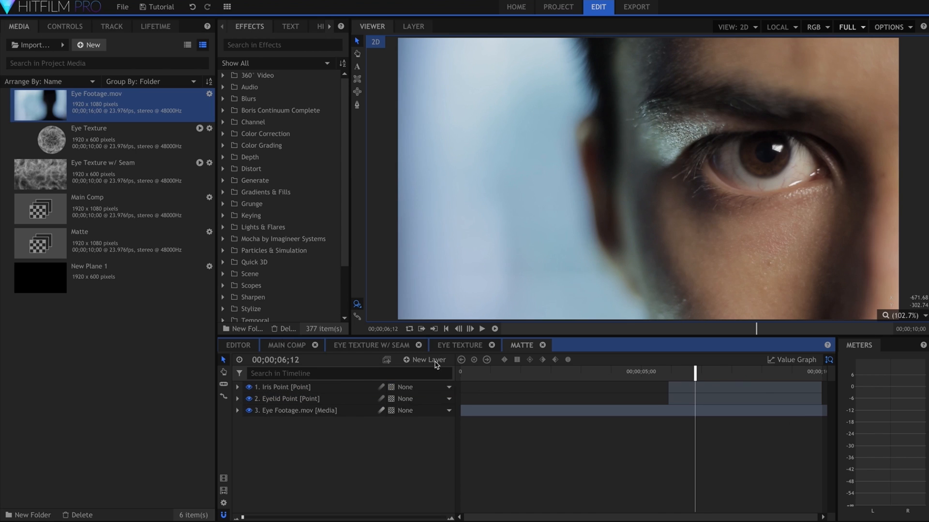
Add a 1920 × 1080 plane layer above the tracking points and set its Opacity to 0%
left_click(437, 365)
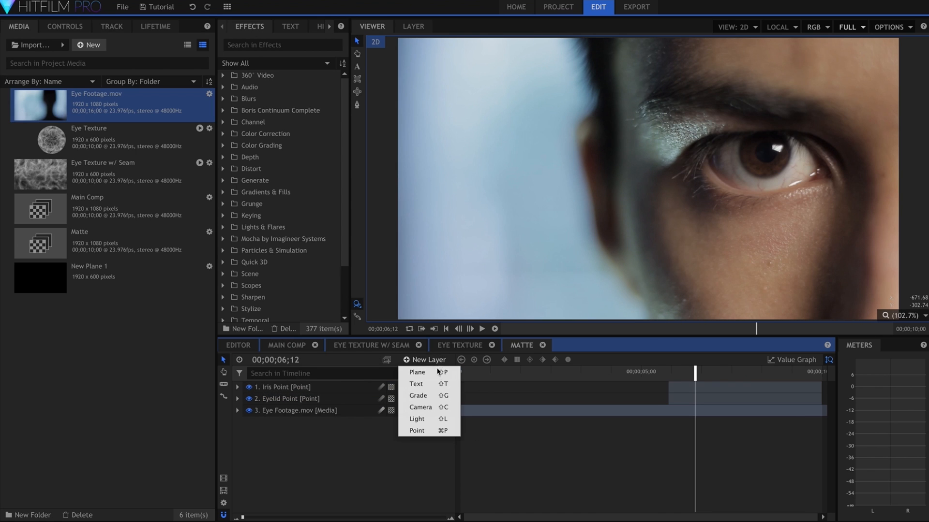
left_click(439, 375)
key("Return")
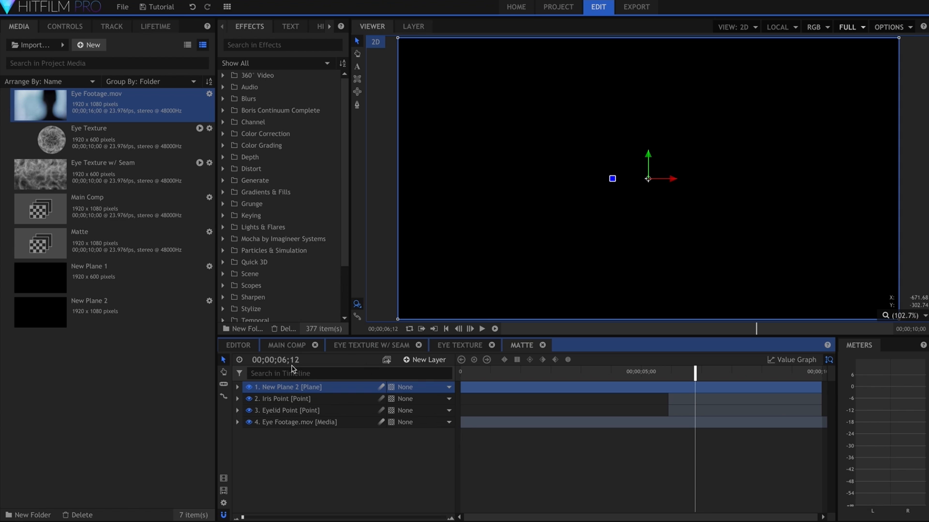
left_click(65, 26)
left_click(7, 111)
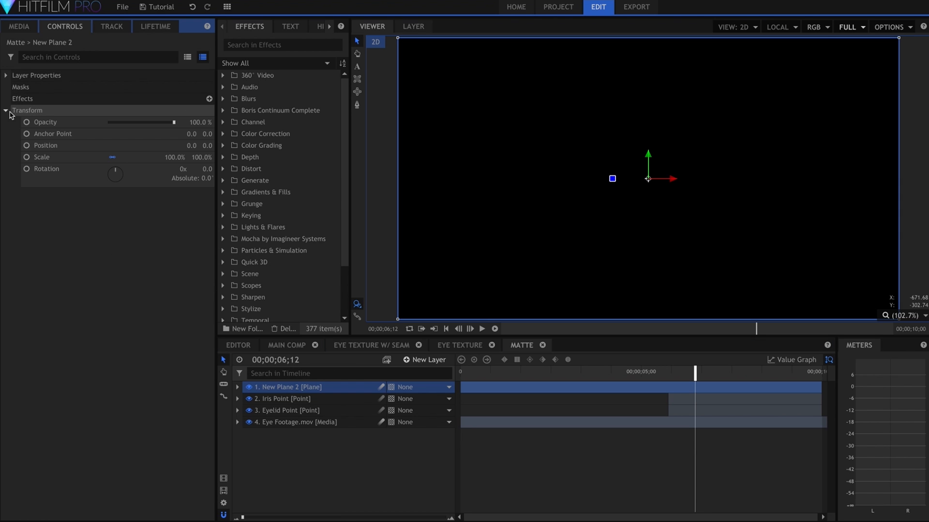
left_click_drag(139, 122, 108, 123)
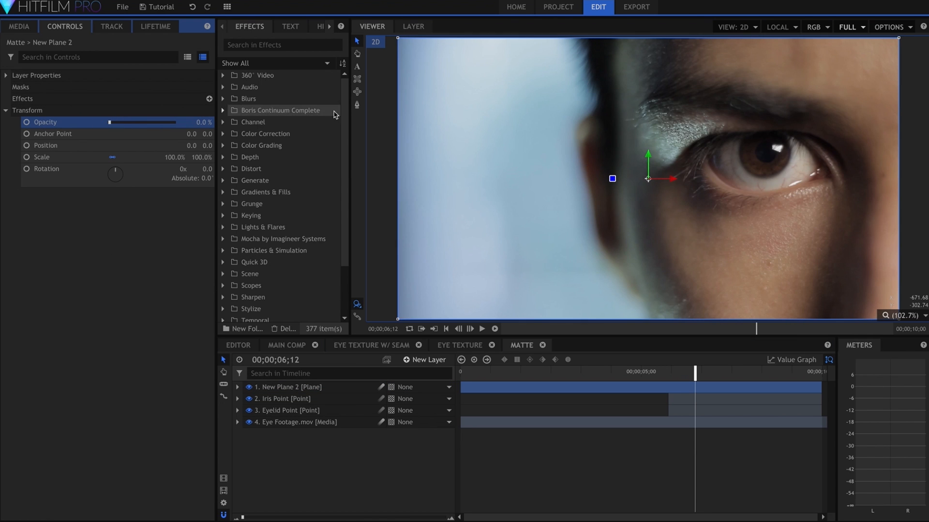
Draw a closed freehand mask on the plane, following the upper and lower eyelids around the visible eyeball
left_click(358, 106)
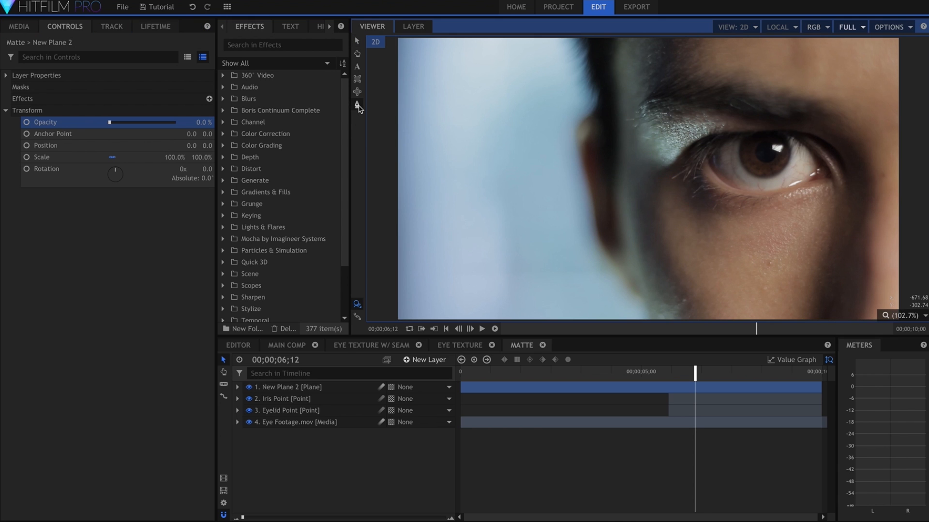
scroll(726, 147, "up", 2)
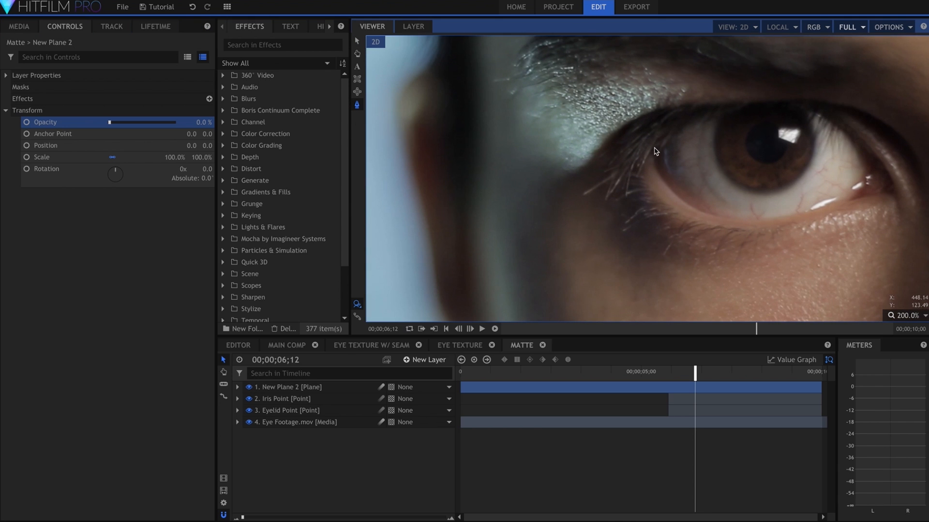
left_click(653, 151)
left_click(720, 115)
left_click(831, 115)
left_click(875, 179)
left_click_drag(845, 202, 828, 206)
left_click_drag(660, 178, 639, 140)
scroll(653, 154, "up", 3)
right_click(649, 153)
left_click(670, 157)
key("v")
scroll(675, 199, "down", 4)
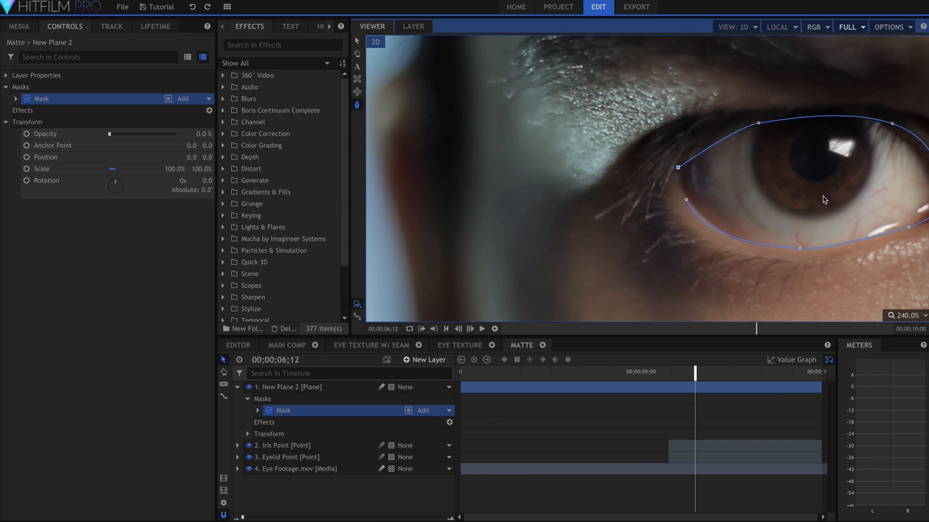
Raise the masked plane's Opacity to 100% and set its mask's Feather Strength to 14 px
left_click_drag(151, 133, 227, 128)
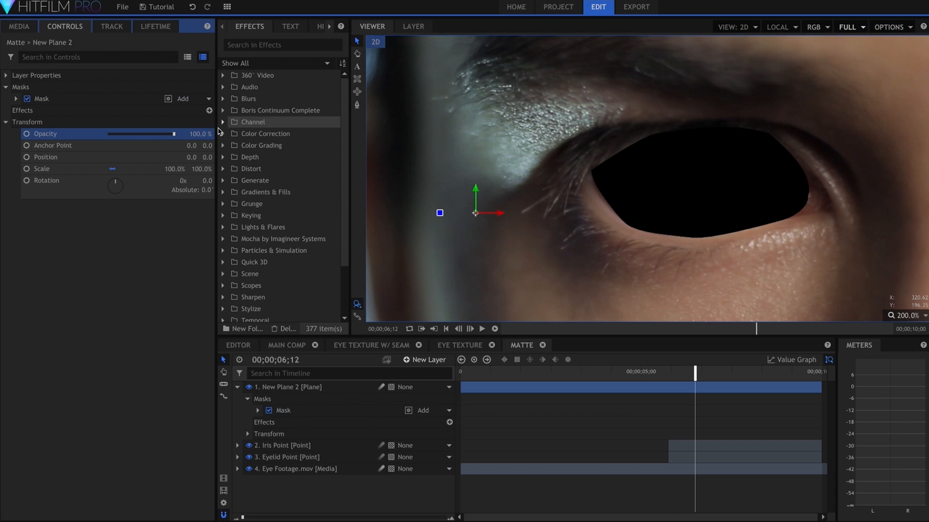
left_click(54, 98)
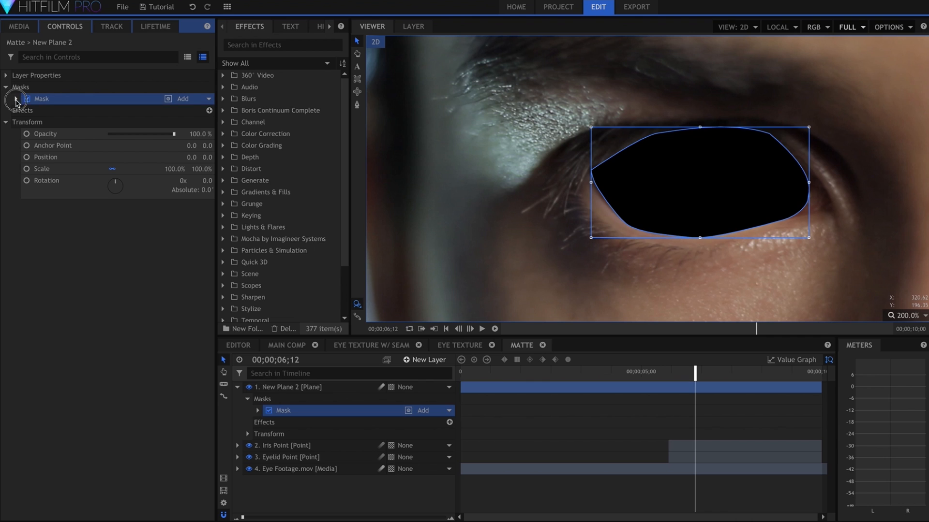
left_click(16, 98)
left_click(26, 133)
left_click_drag(198, 166, 198, 167)
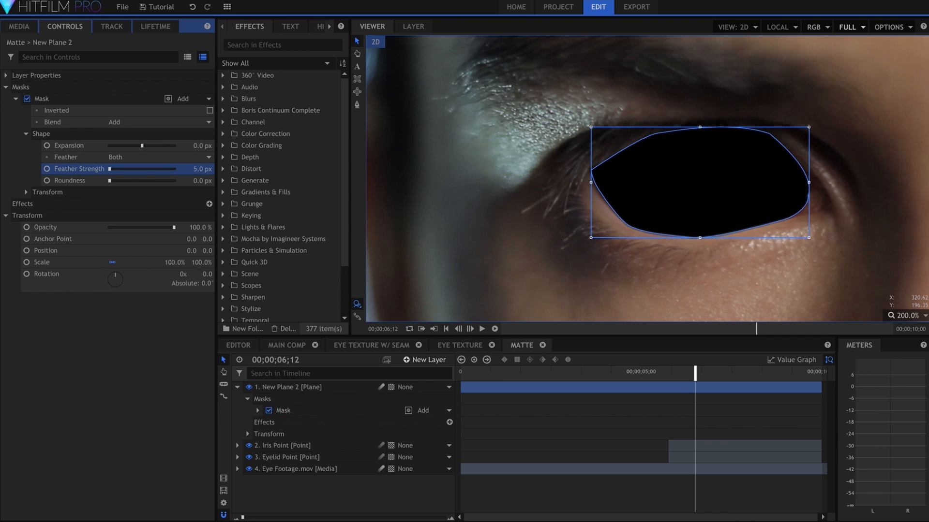
Lower the masked plane's Opacity to 47% and parent the plane to the Eyelid Point layer
left_click(146, 357)
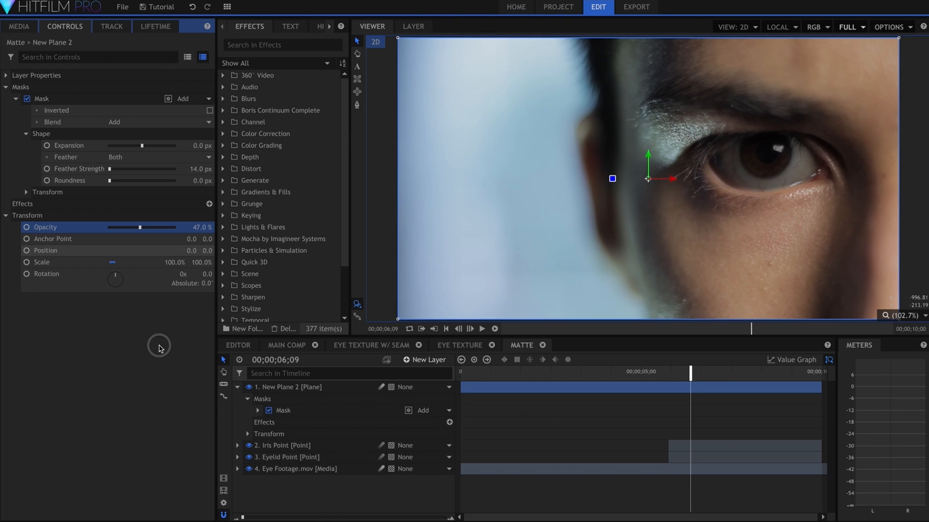
left_click(160, 348)
left_click(404, 387)
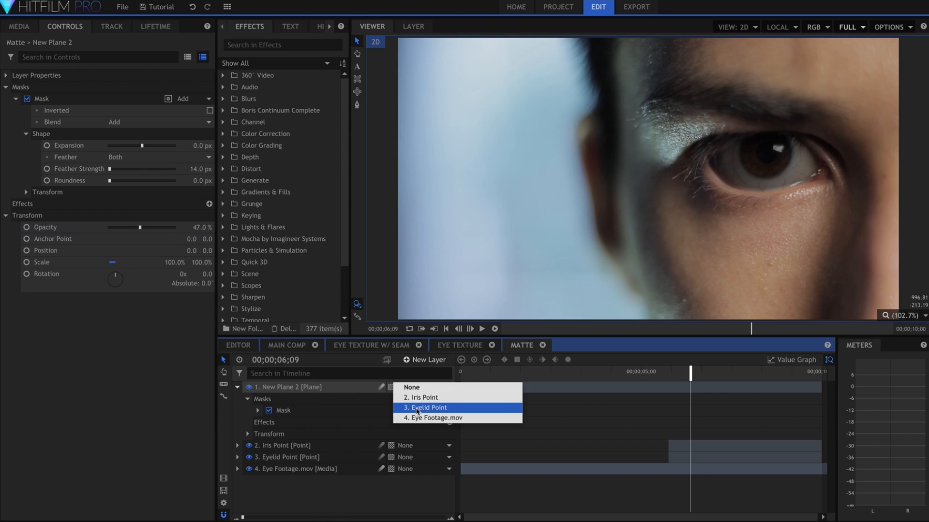
left_click(417, 411)
Rename the masked plane layer as Eye Darken
double_click(341, 390)
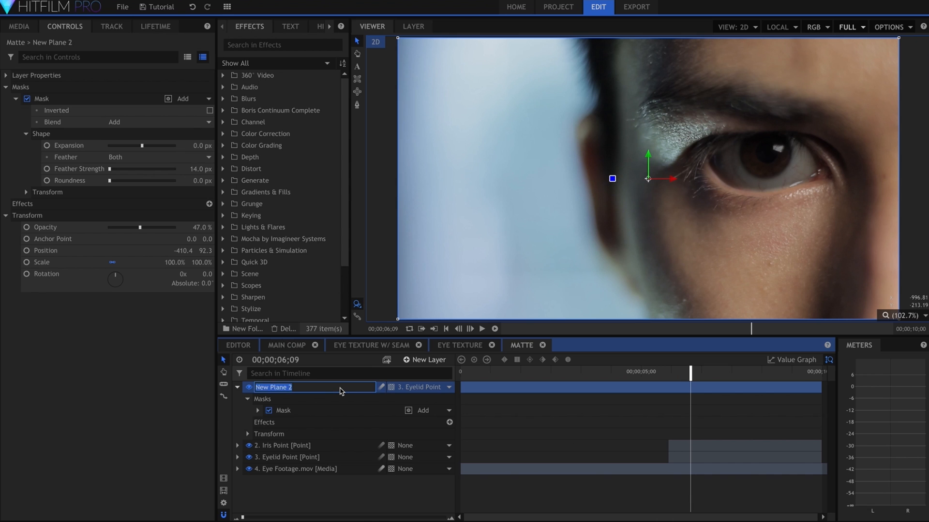
type("Eye Darken")
key("Return")
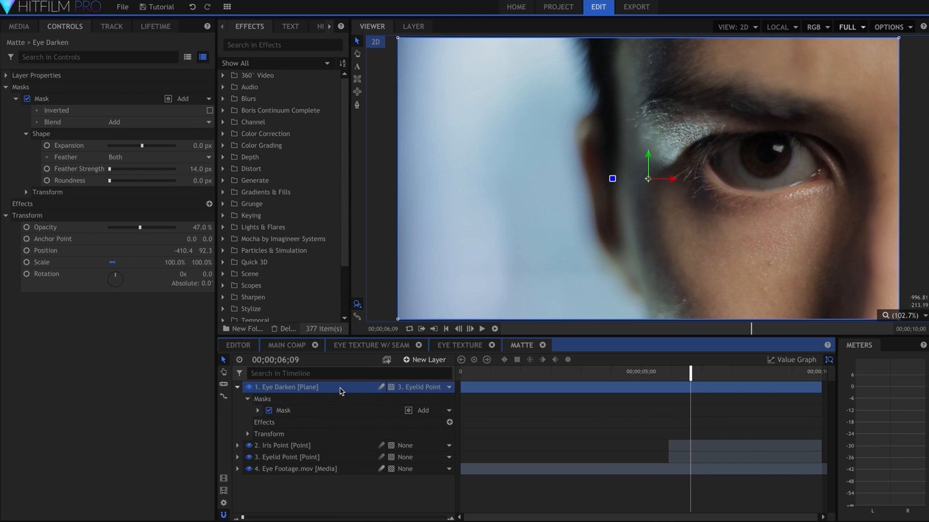
Hide the Eye Footage.mov layer and set the White plane's Fill Color effect to pure white (1.0, 1.0, 1.0)
left_click(249, 469)
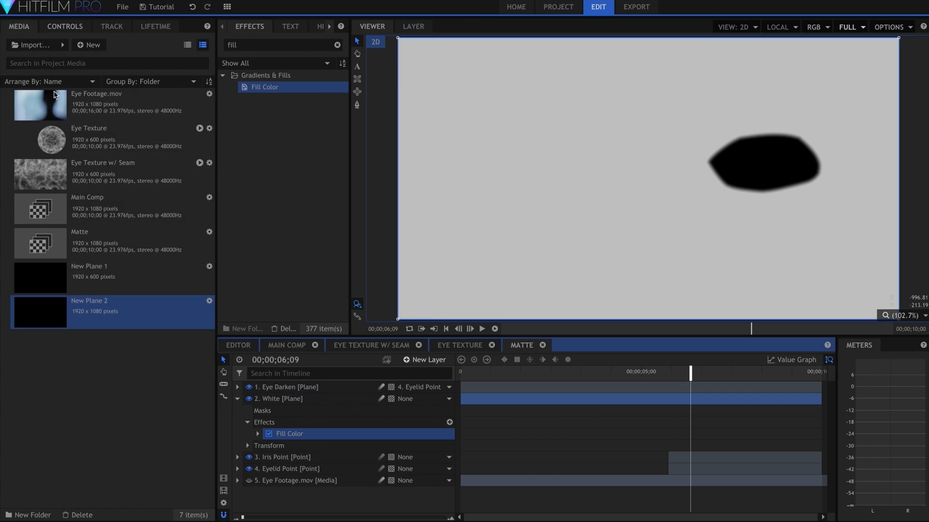
left_click(64, 26)
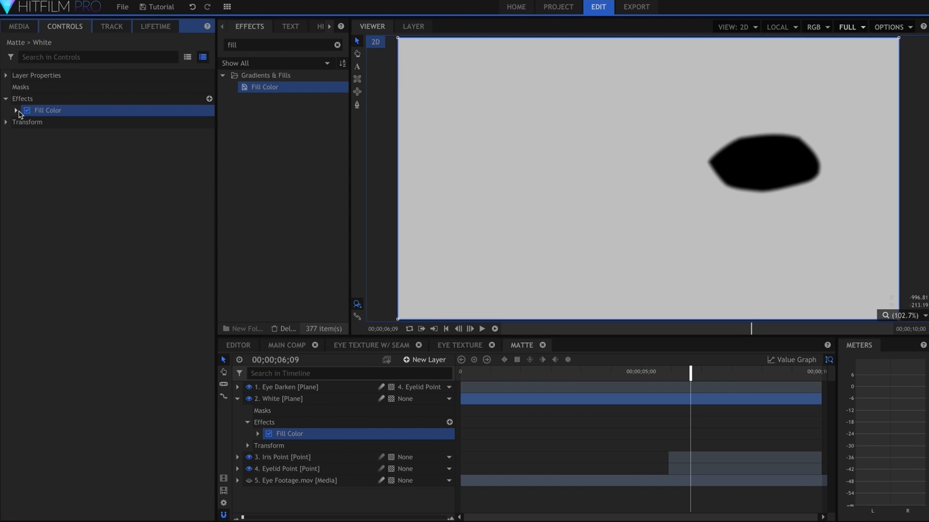
left_click(15, 110)
left_click(174, 146)
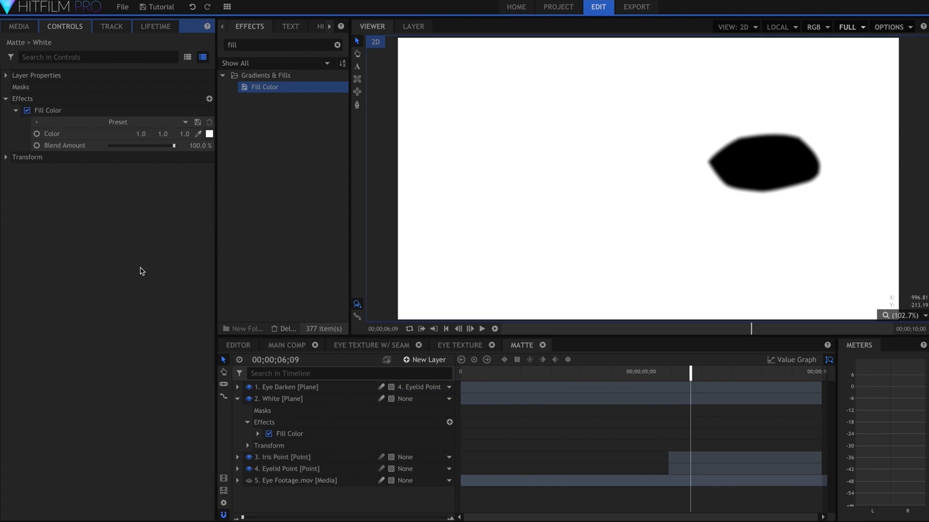
left_click(271, 399)
left_click(237, 398)
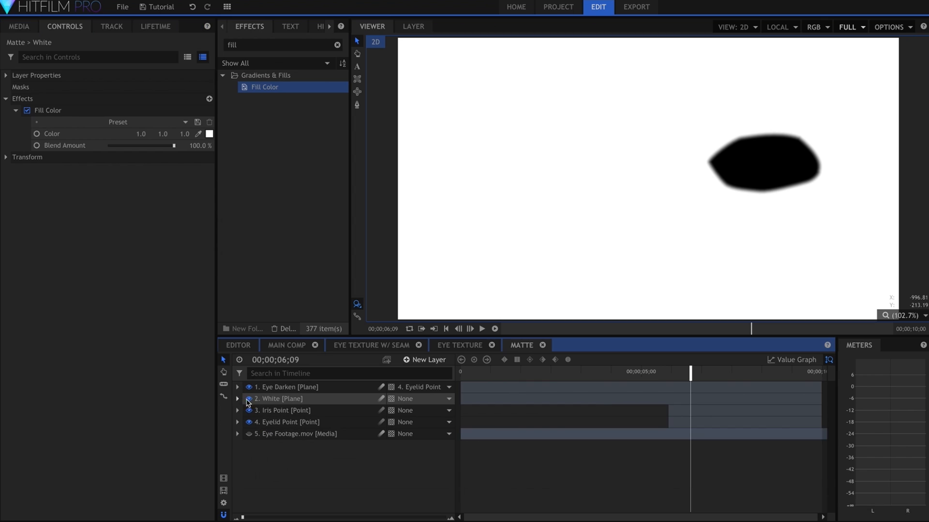
Add a grade layer above all other Matte layers and apply the Invert effect to it
key("ctrl+shift+g")
double_click(265, 45)
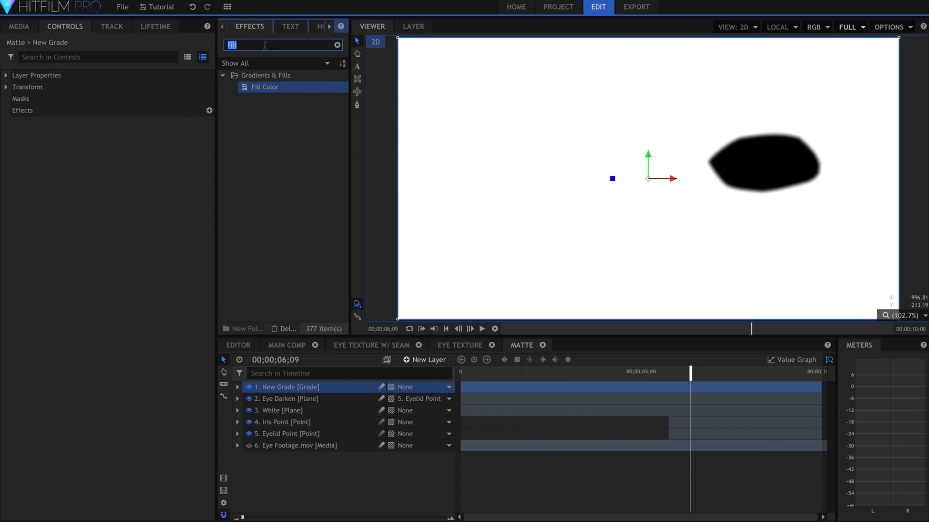
type("invert")
left_click_drag(275, 87, 329, 245)
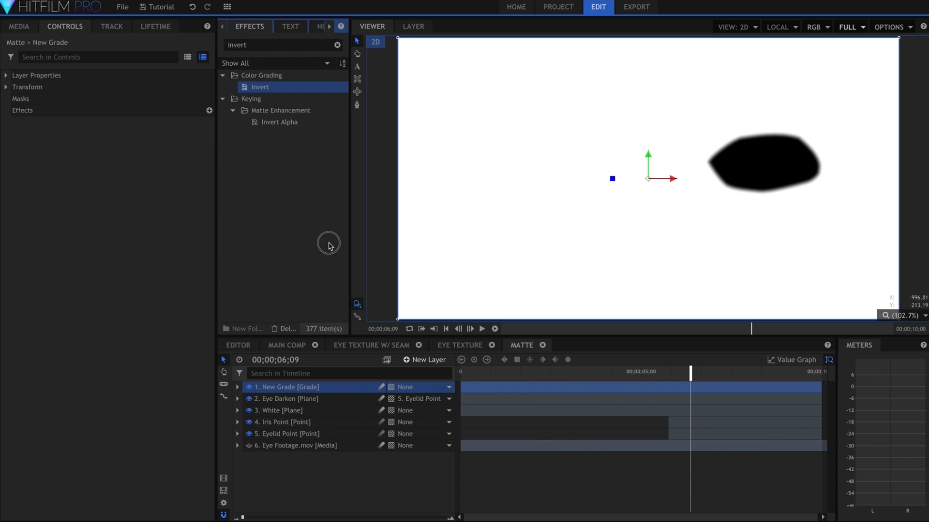
left_click_drag(323, 377, 318, 392)
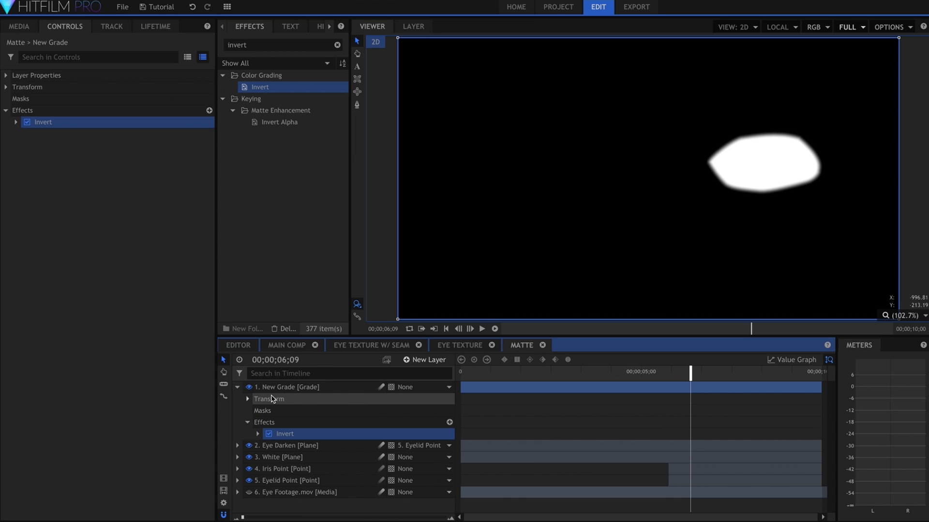
left_click(238, 388)
left_click(240, 390)
Play back the Matte composite to examine how the eye mask follows the tracked eyelid
left_click(315, 445)
key("space")
key("space")
Copy the Iris Point and Eyelid Point layers from Matte and paste them into Main Comp at 00;00;05;18
left_click(321, 422)
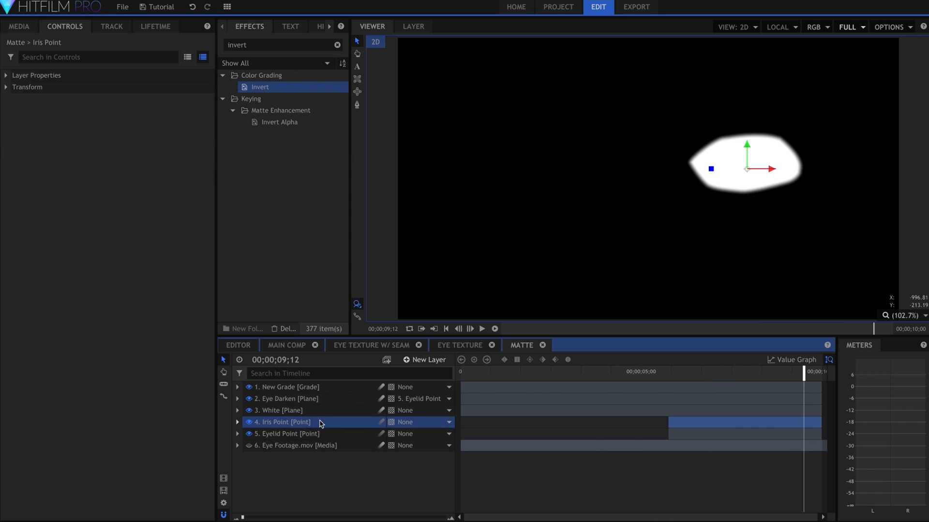
left_click(332, 435, "ctrl")
left_click(669, 370)
left_click_drag(669, 367, 667, 368)
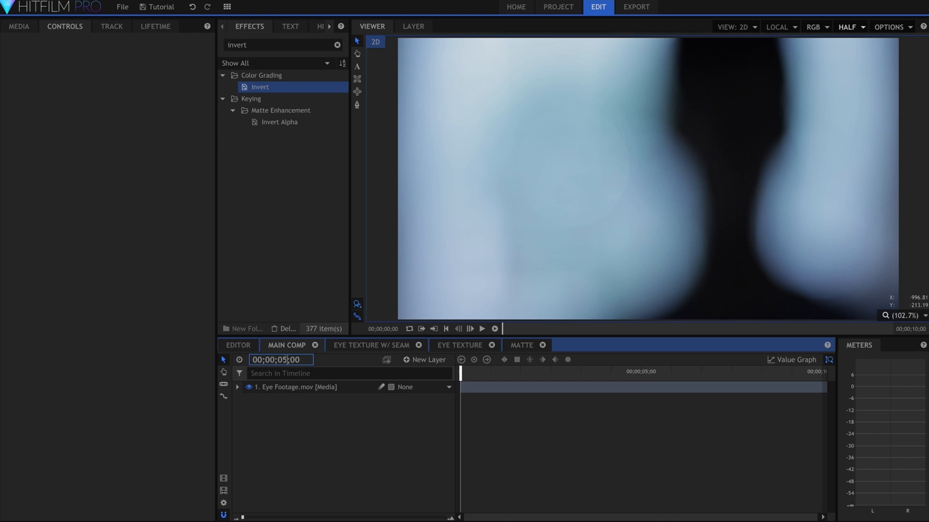
key("Return")
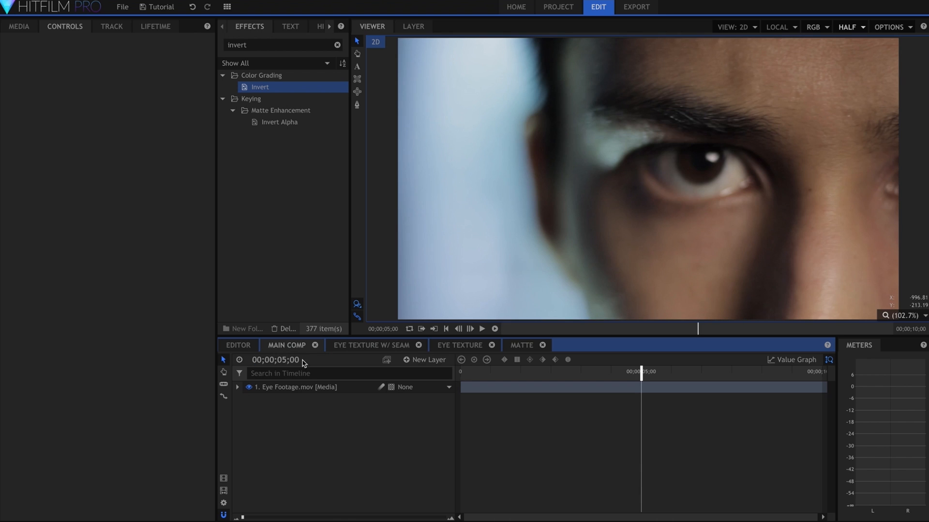
left_click(299, 360)
key("BackSpace")
key("BackSpace")
type("18")
key("Return")
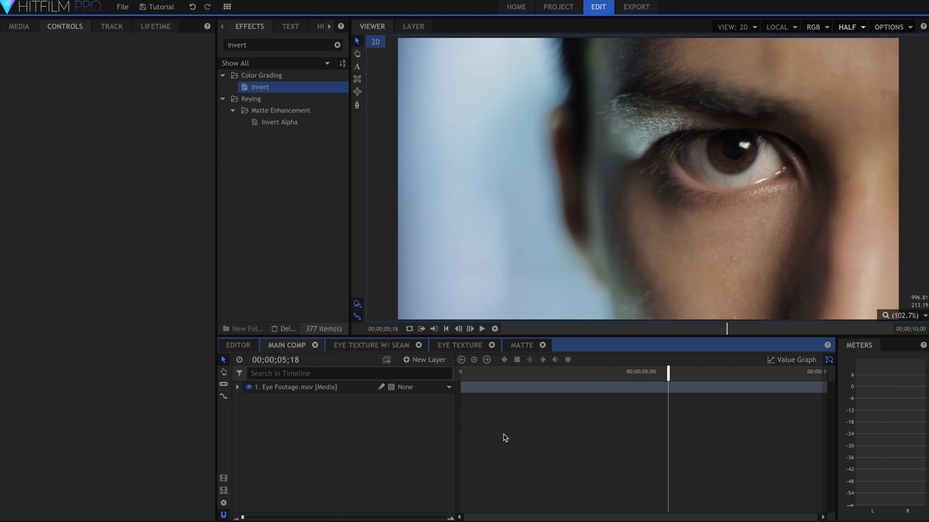
key("ctrl+v")
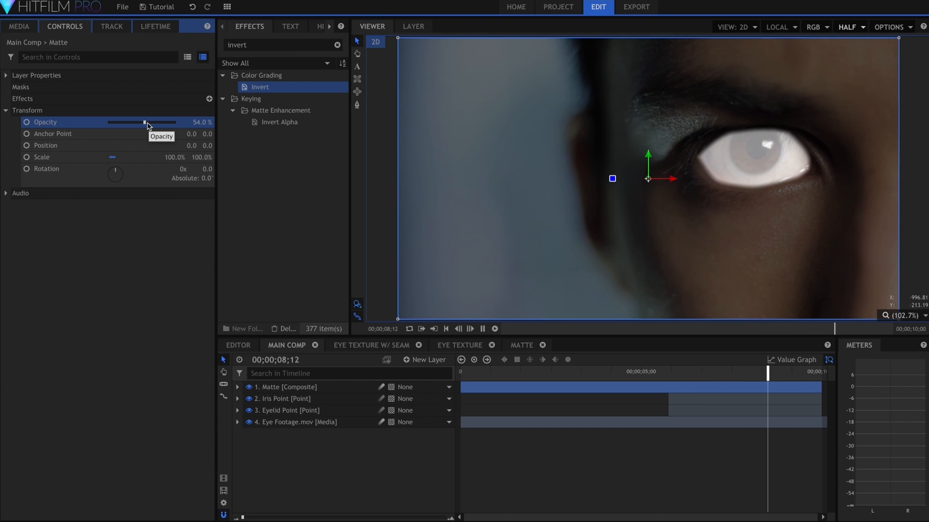
Return the Matte layer's Opacity to 100% in Main Comp and move the layer, hidden, below Eye Footage.mov
key("space")
left_click_drag(148, 124, 250, 133)
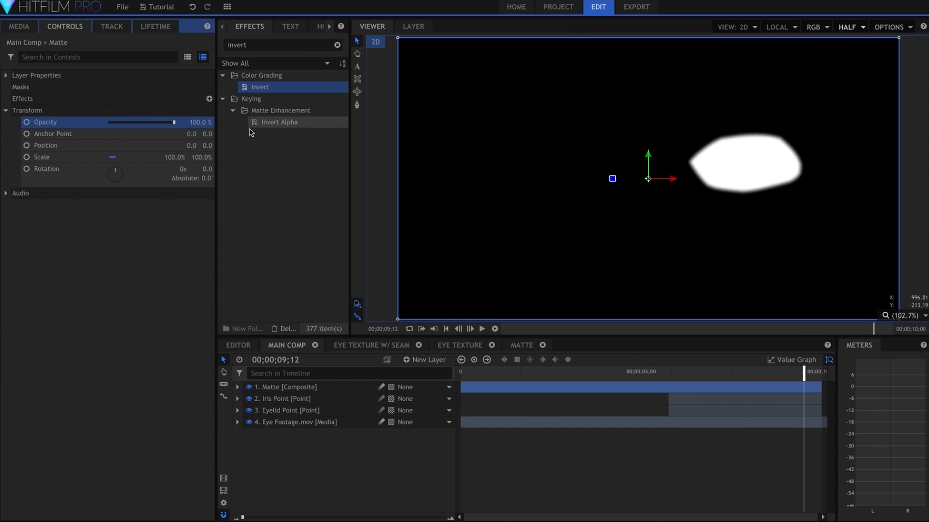
left_click(249, 388)
left_click_drag(290, 389, 302, 433)
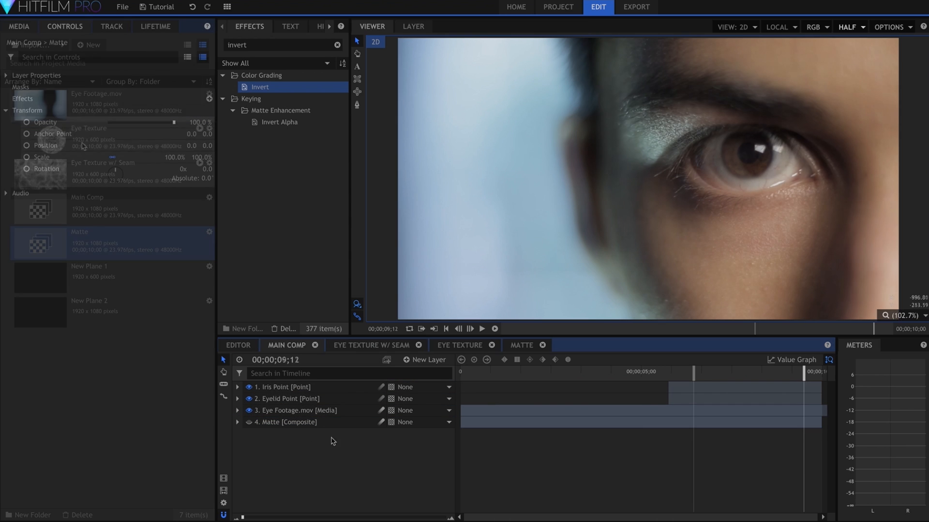
Add Eye Texture above Eye Footage.mov, centre it over the iris at 80% scale, and parent it to Eyelid Point
left_click_drag(52, 140, 321, 410)
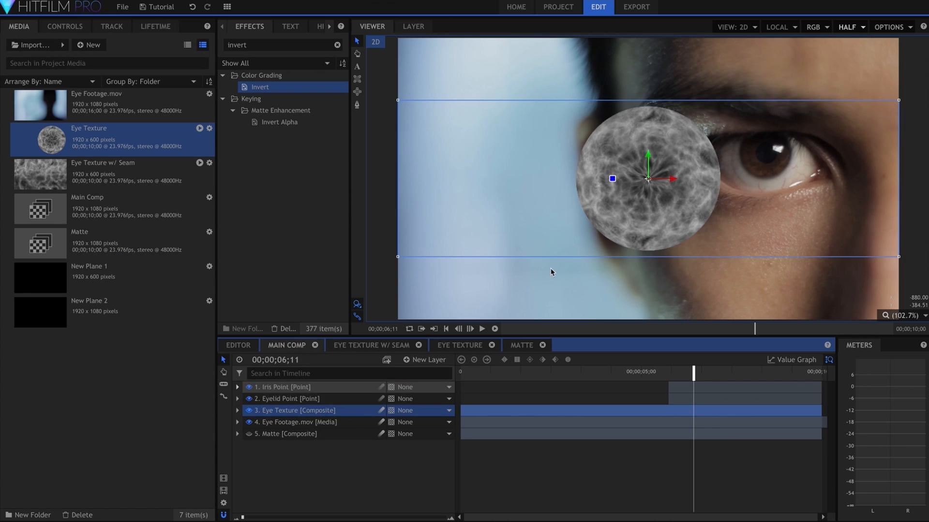
left_click_drag(647, 180, 771, 168)
left_click(64, 27)
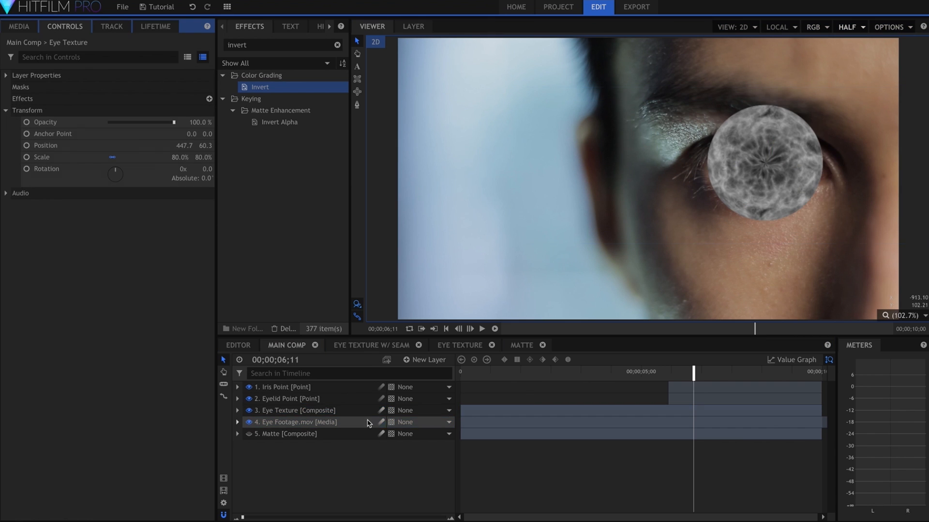
left_click(428, 415)
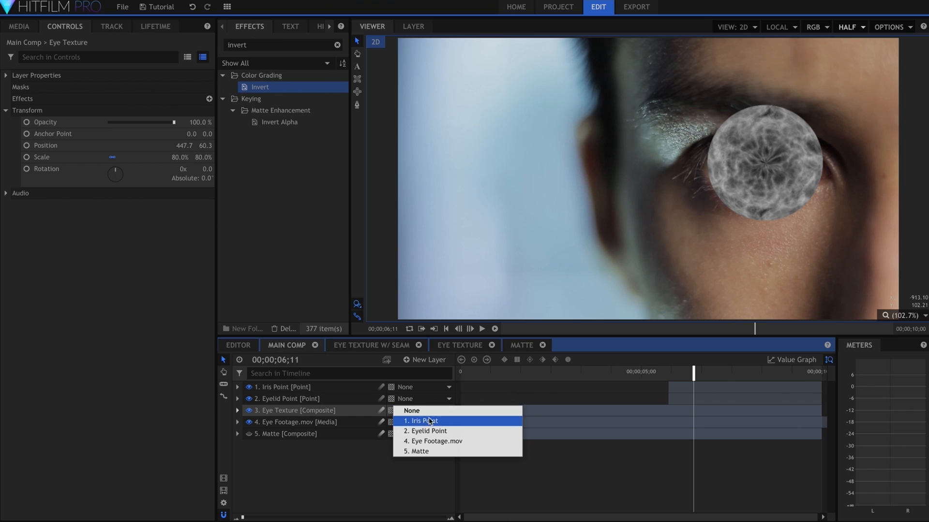
left_click(433, 432)
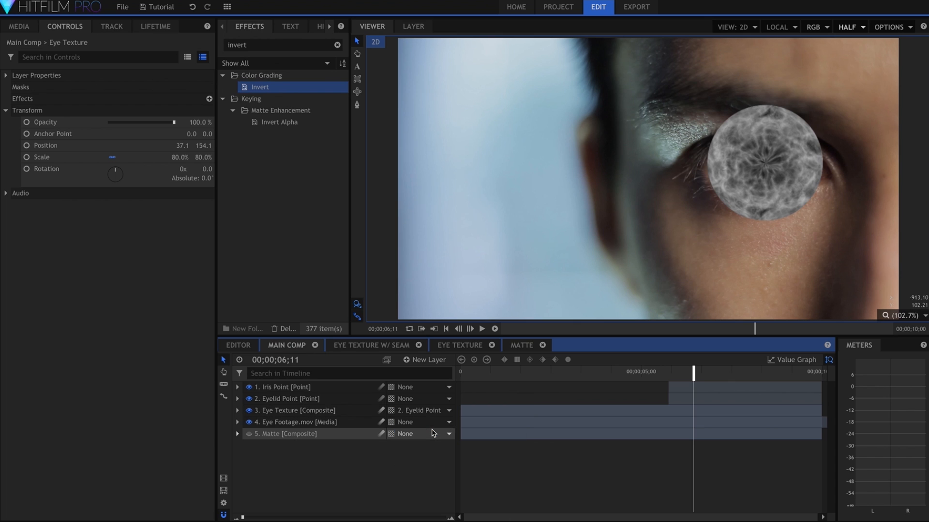
Apply Set Matte to the Eye Texture layer with Matte as the Source Layer and Luminance as the Matte Source
double_click(278, 44)
type("set")
left_click_drag(294, 99, 312, 410)
left_click(16, 111)
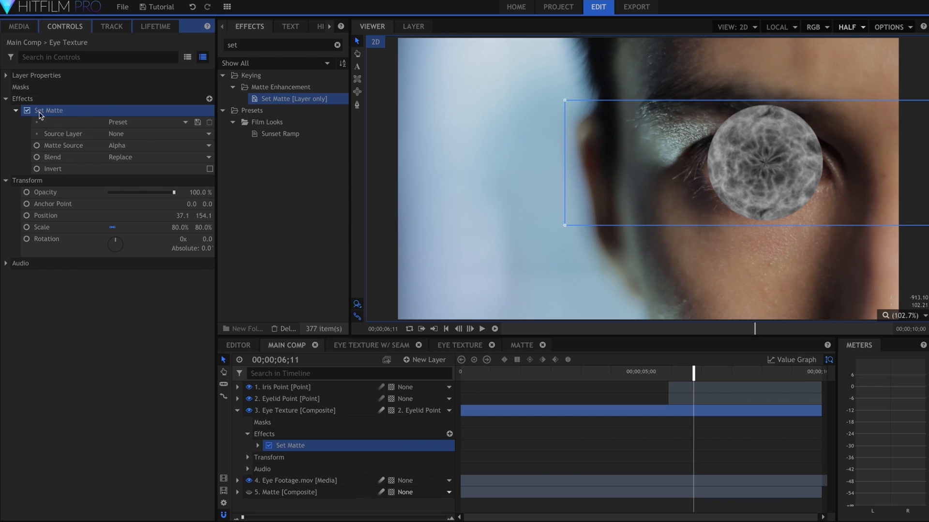
left_click(141, 134)
left_click(144, 175)
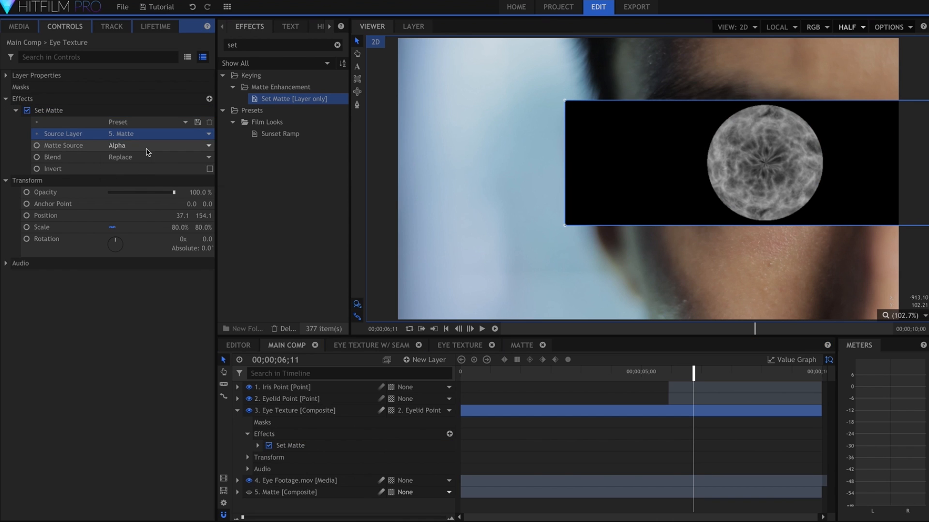
left_click(145, 145)
left_click(145, 191)
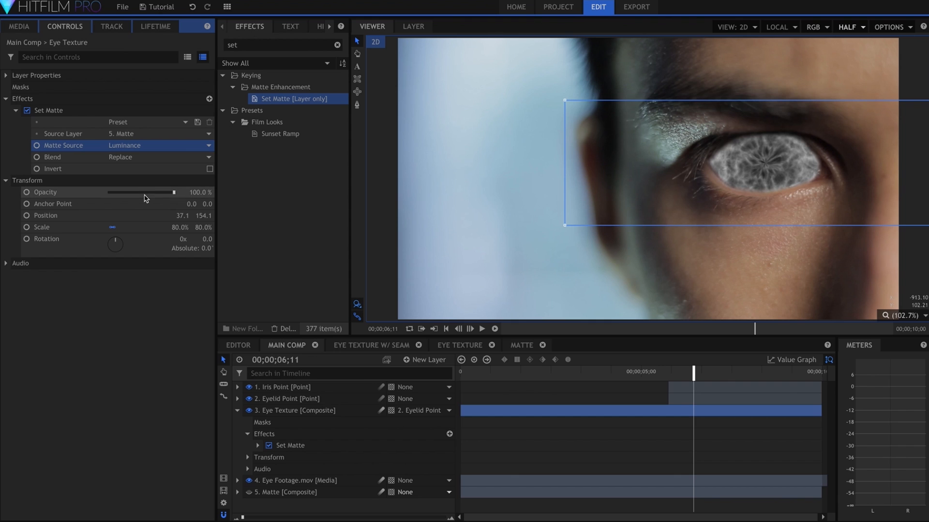
left_click(139, 320)
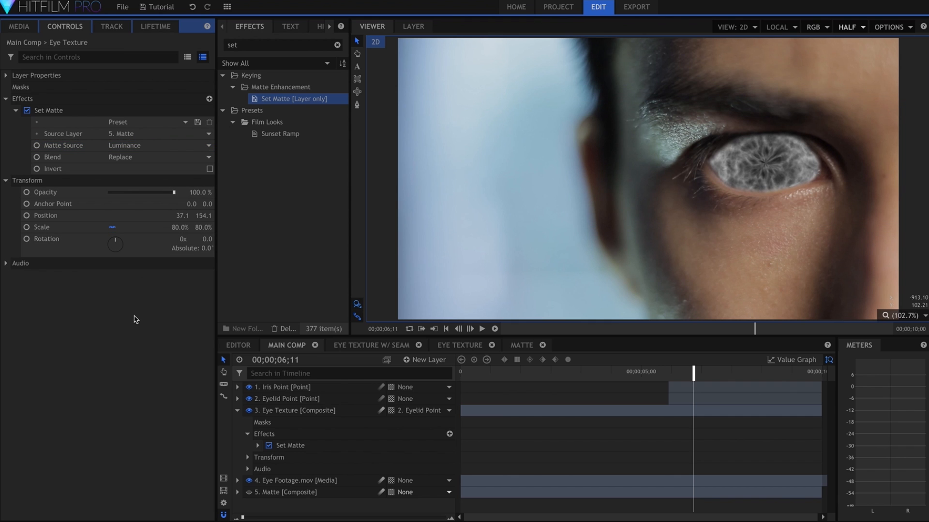
Apply Vignette to the Eye Texture layer after Set Matte, with a Width of 408 px and a Height of 258 px
left_click(283, 45)
type("vign")
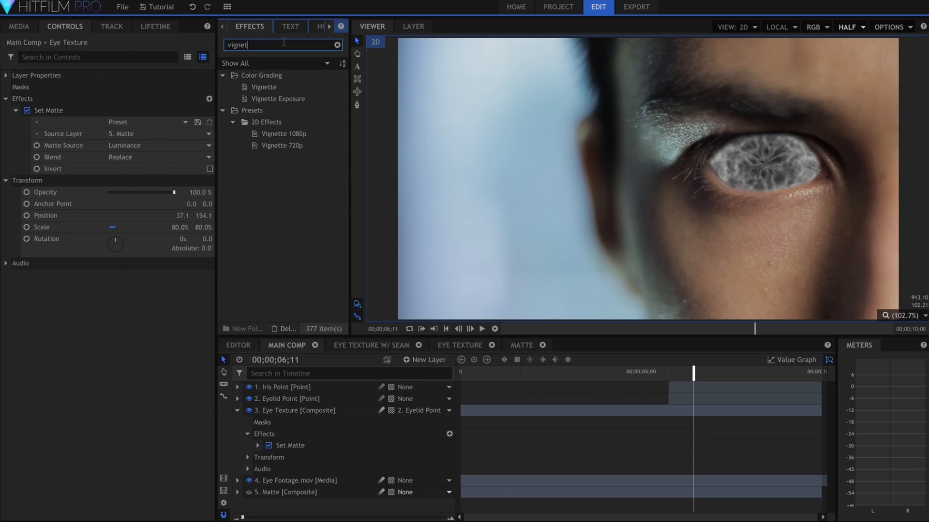
left_click_drag(264, 87, 111, 173)
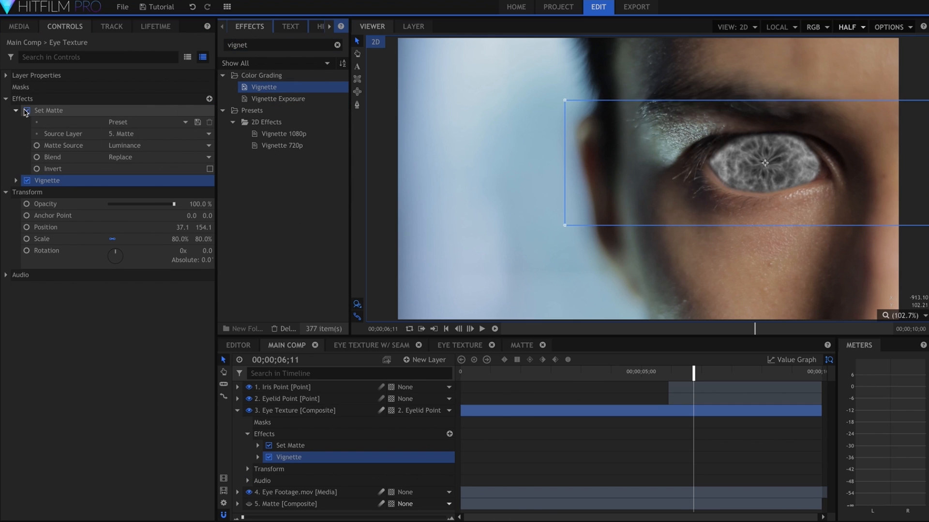
left_click(17, 113)
left_click(16, 122)
left_click(184, 155)
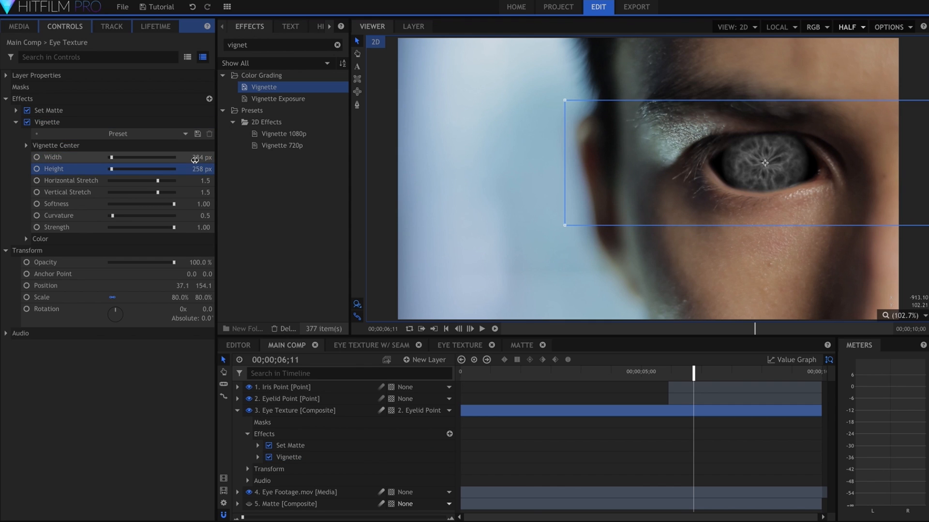
left_click_drag(195, 158, 241, 158)
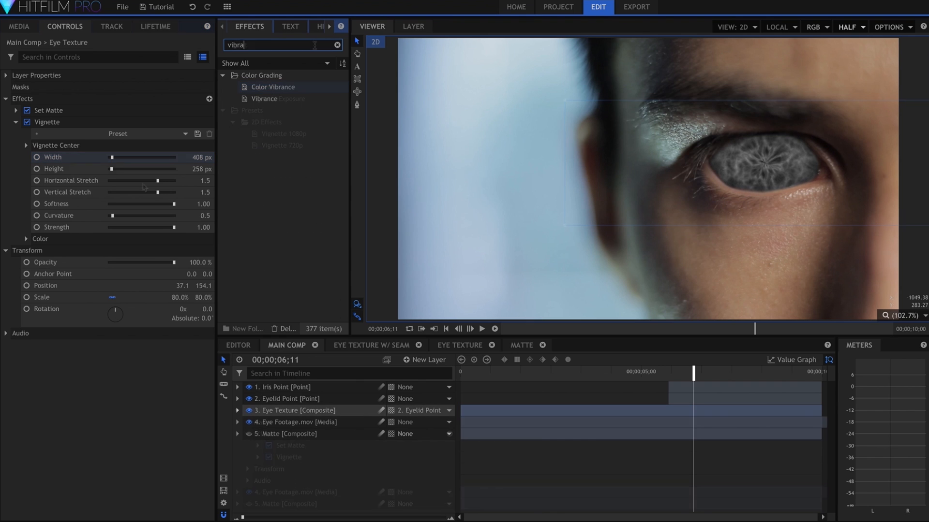
Apply Color Vibrance to the Eye Texture layer below Vignette and show its settings
left_click_drag(307, 87, 56, 294)
left_click_drag(55, 250, 56, 244)
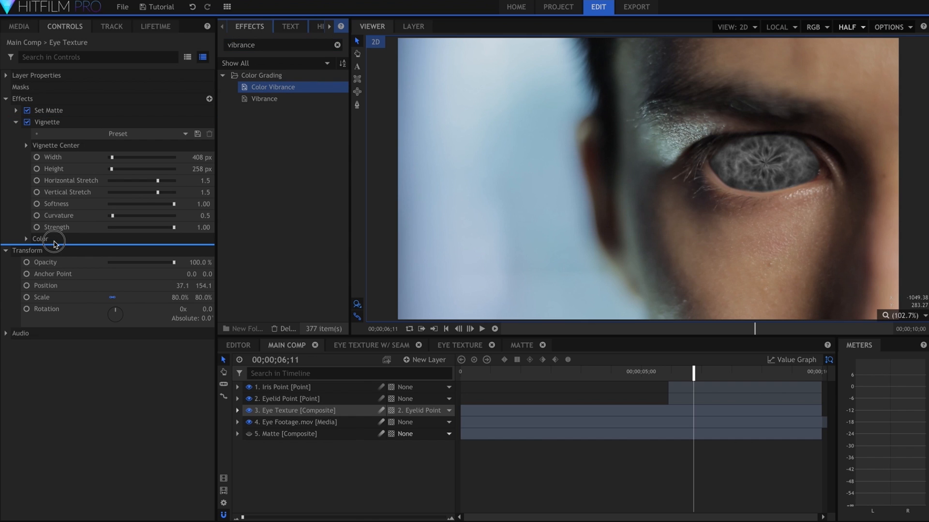
left_click_drag(18, 126, 18, 126)
left_click(16, 122)
left_click(16, 134)
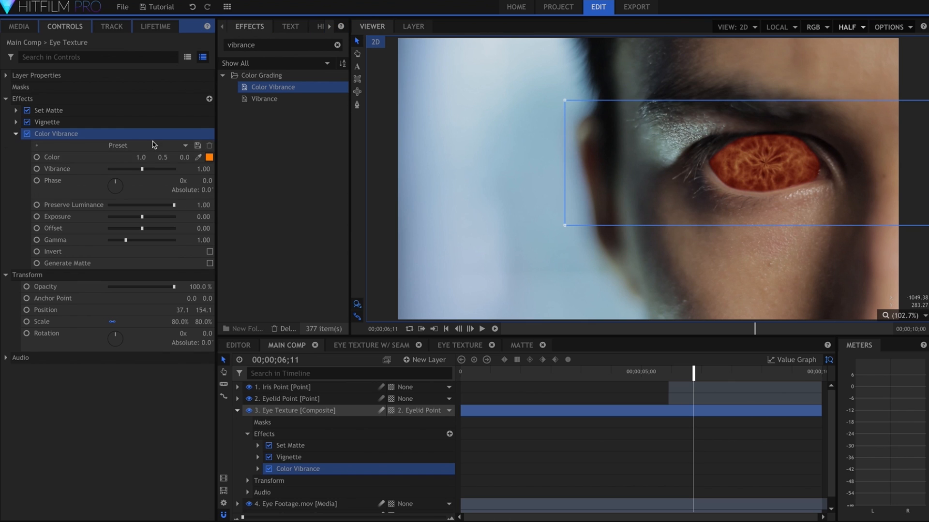
Set Color Vibrance to a light blue (0.0, 0.6, 0.9) with Preserve Luminance 0.00 and Exposure 0.56
left_click(209, 158)
left_click_drag(418, 265, 363, 275)
key("Return")
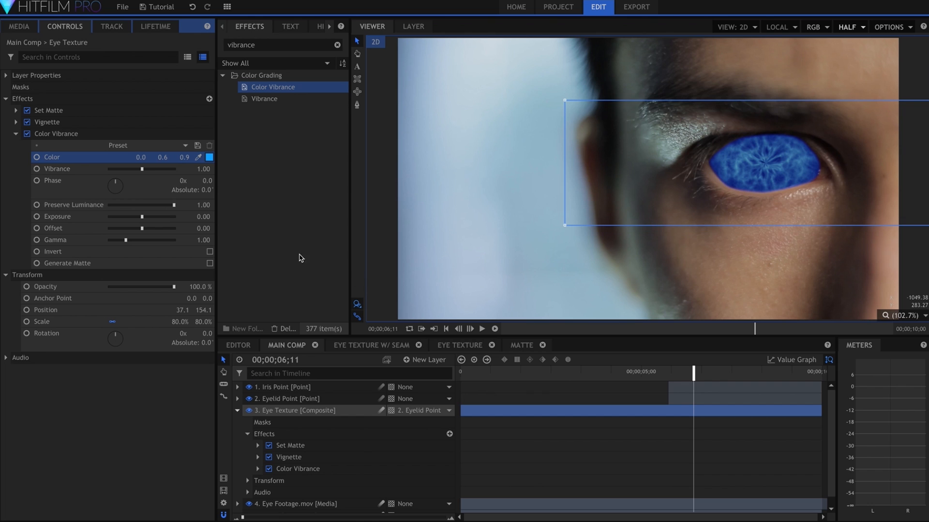
left_click_drag(123, 205, 161, 220)
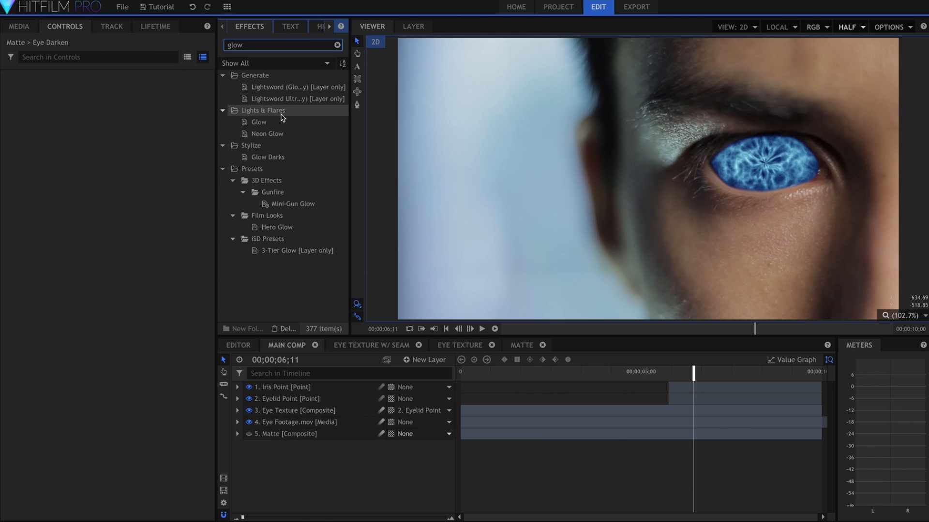
Apply Glow to the Eye Texture layer below Color Vibrance and set its Blend to Add
left_click_drag(281, 122, 315, 410)
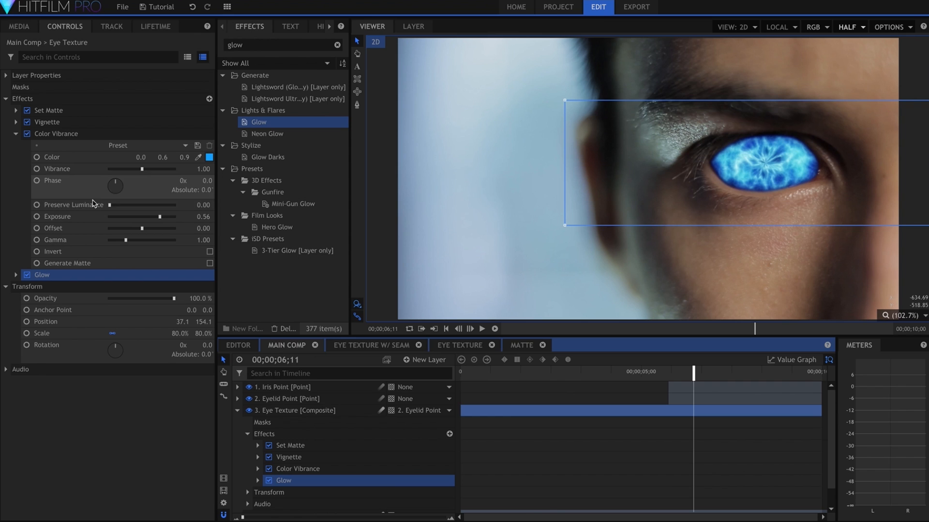
left_click(16, 133)
left_click(6, 157)
left_click(16, 145)
left_click(119, 203)
left_click(119, 213)
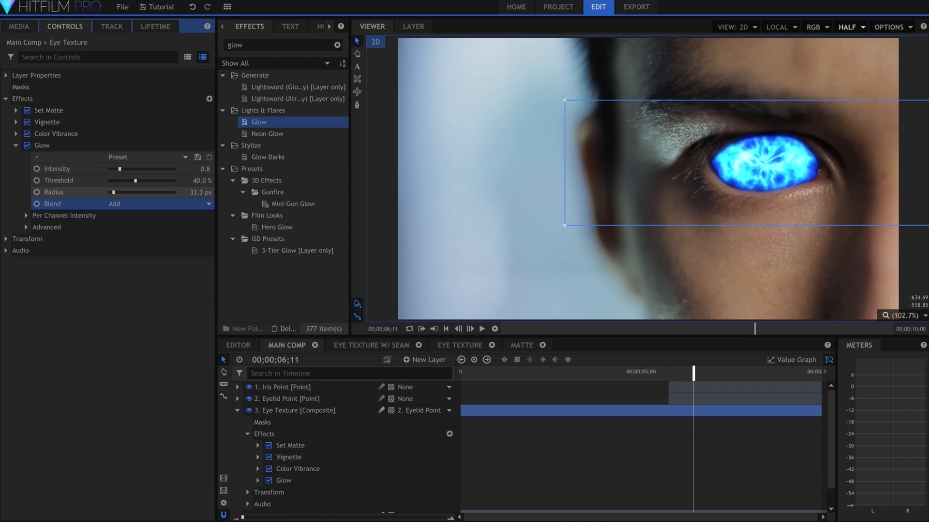
Set the Glow effect's Threshold to 74% and its Radius to 27 px
left_click_drag(115, 193, 106, 193)
left_click(160, 182)
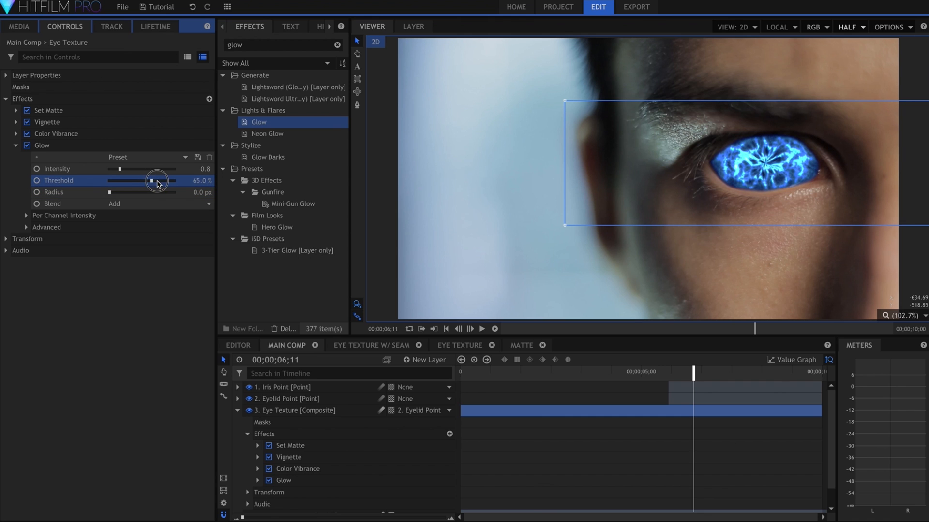
left_click_drag(178, 189, 181, 189)
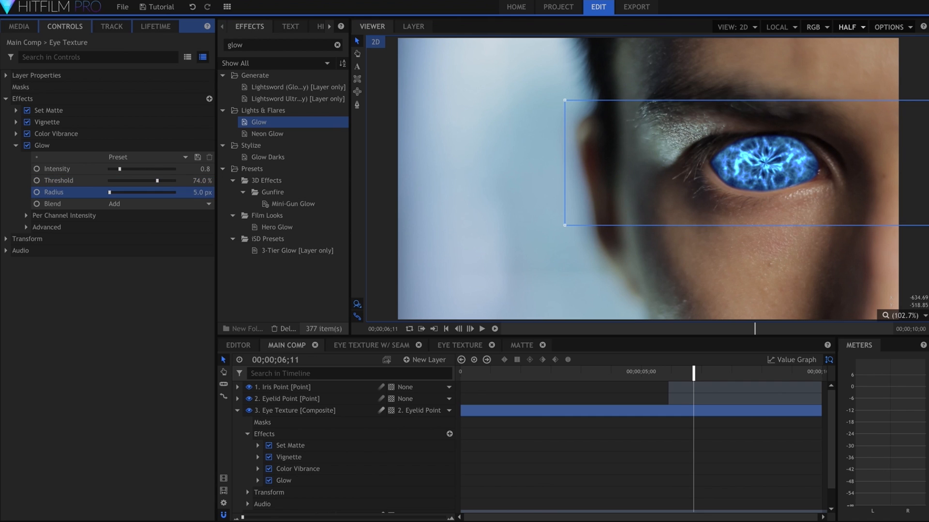
Duplicate the Glow effect and set the copy's Radius to about 204.8 px and Intensity to about 0.4
left_click(42, 145)
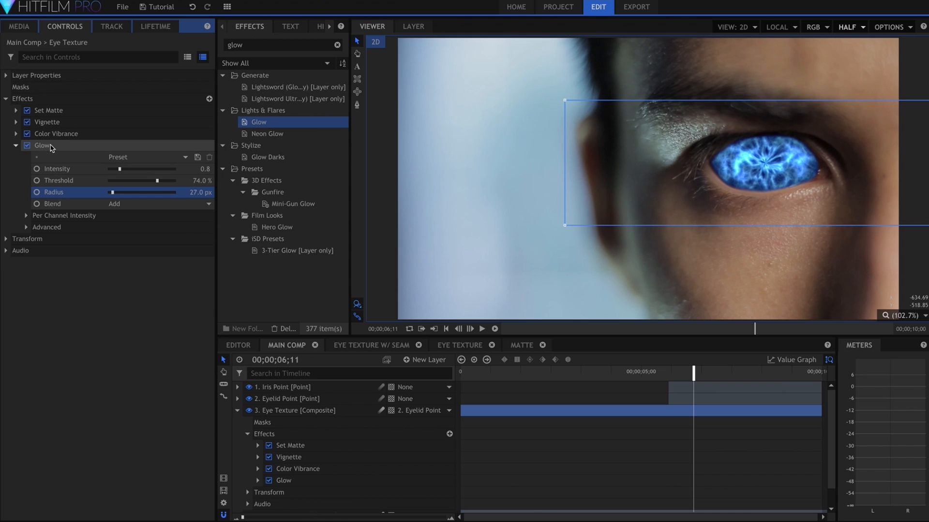
key("ctrl+d")
left_click_drag(112, 204, 116, 183)
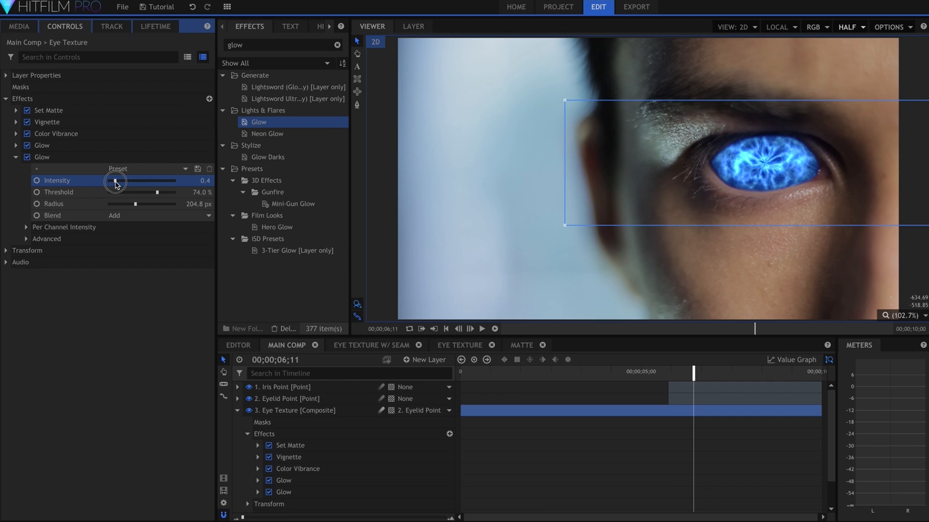
Add New Plane 2 to Main Comp directly above the Eye Texture layer and rename it Pupil
left_click(20, 26)
left_click_drag(99, 307, 297, 410)
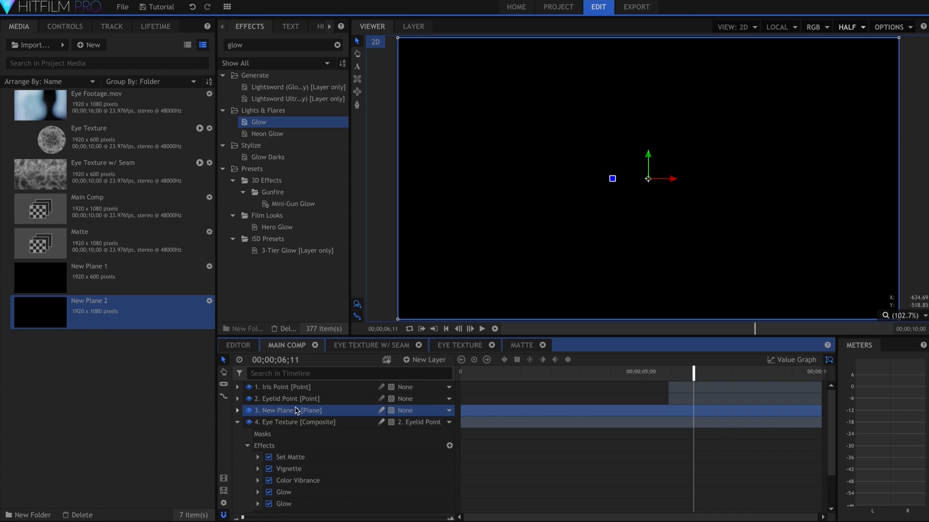
double_click(297, 410)
type("Pu")
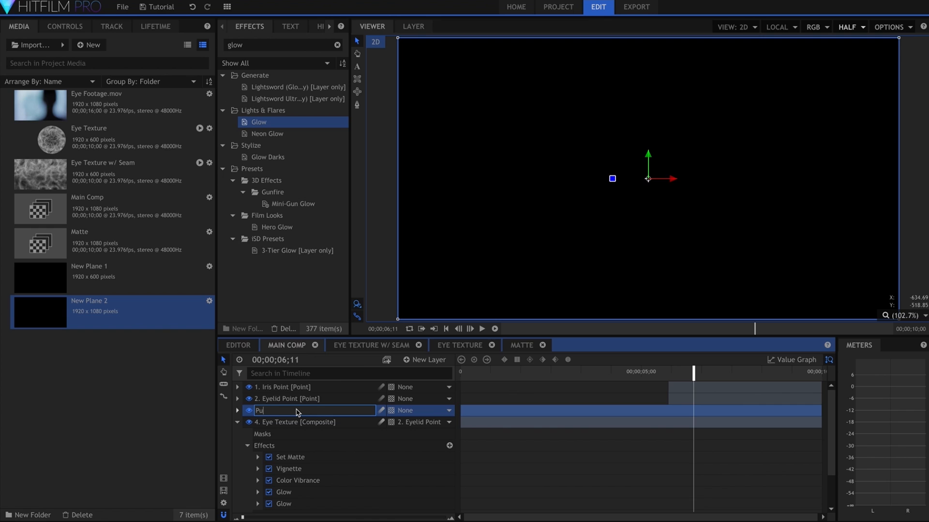
type("pil")
key("Return")
Lower the Pupil plane's Opacity to 48% and draw a small elliptical mask over the centre of the iris texture
left_click_drag(176, 123, 140, 125)
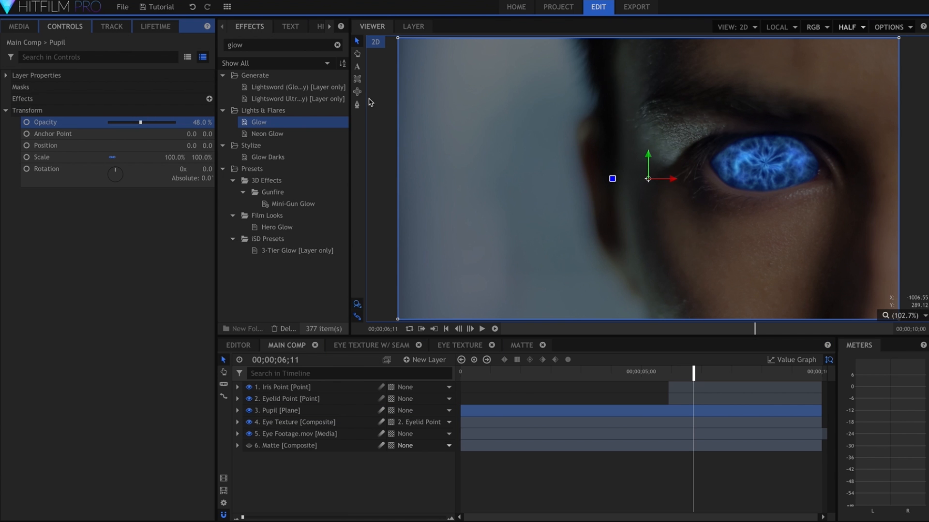
left_click(357, 91)
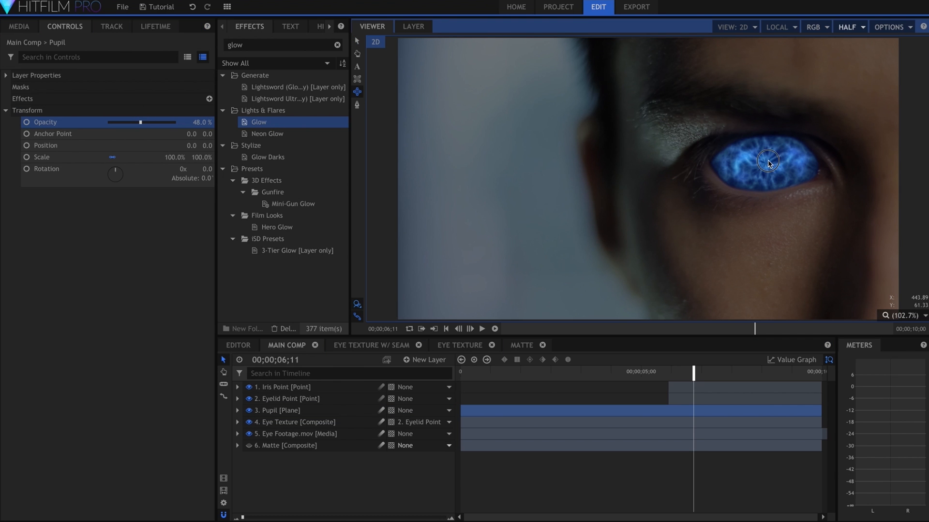
left_click_drag(769, 163, 774, 160)
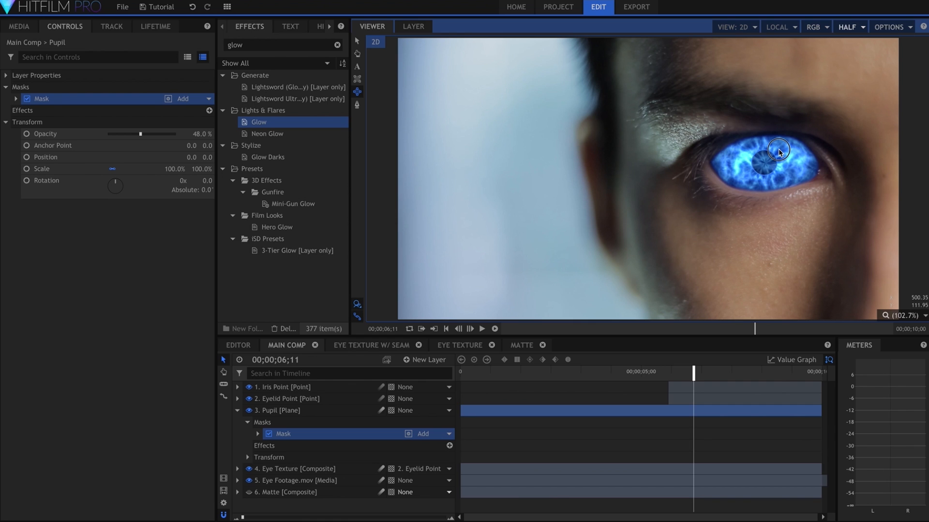
Feather the edge of the Pupil mask and return the layer's Opacity to 100%
left_click(15, 99)
left_click(25, 134)
left_click_drag(202, 169, 225, 169)
left_click_drag(201, 227, 227, 236)
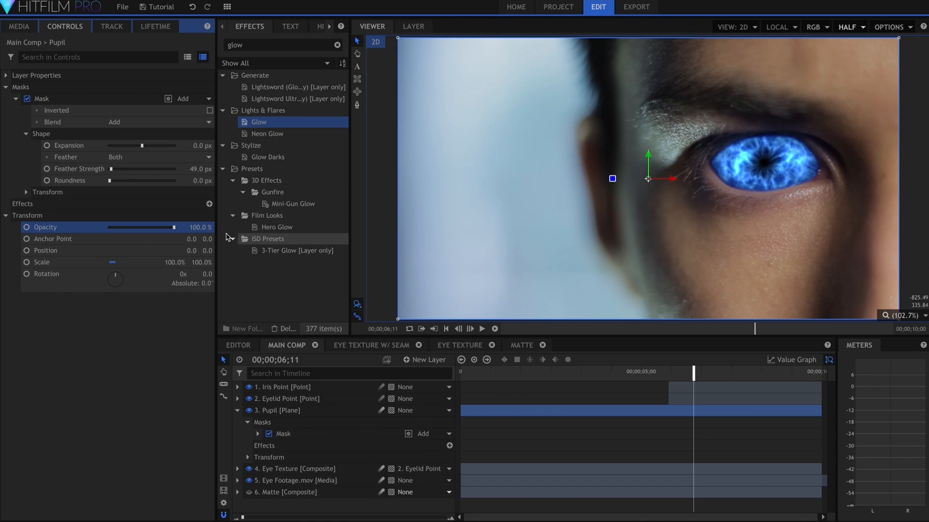
left_click(201, 169)
type("2")
key("Return")
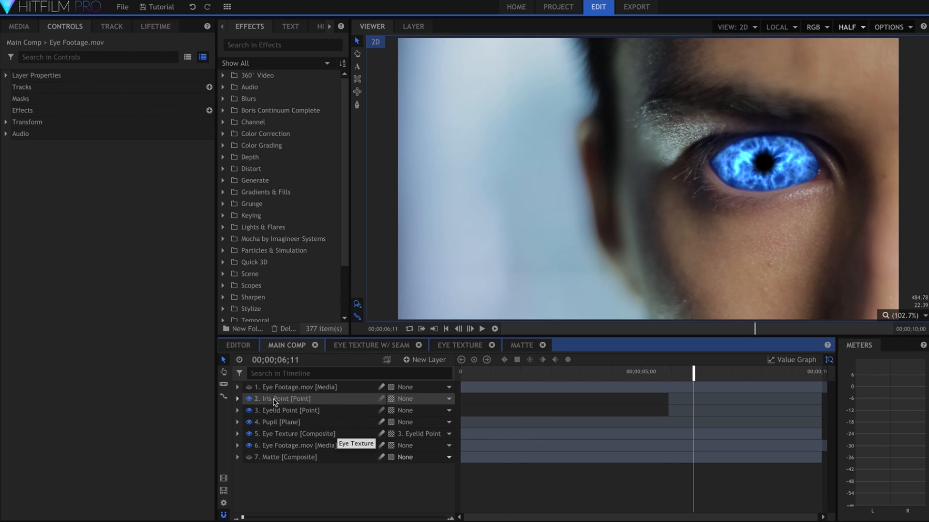
Make the uppermost Eye Footage.mov layer visible and rename it Reflections
left_click(249, 387)
scroll(776, 153, "up", 5)
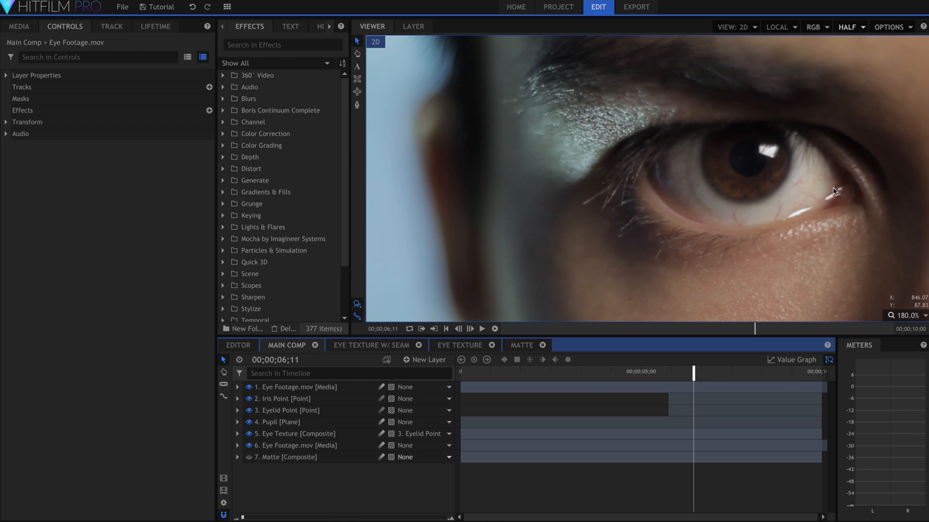
left_click(905, 315)
left_click(909, 428)
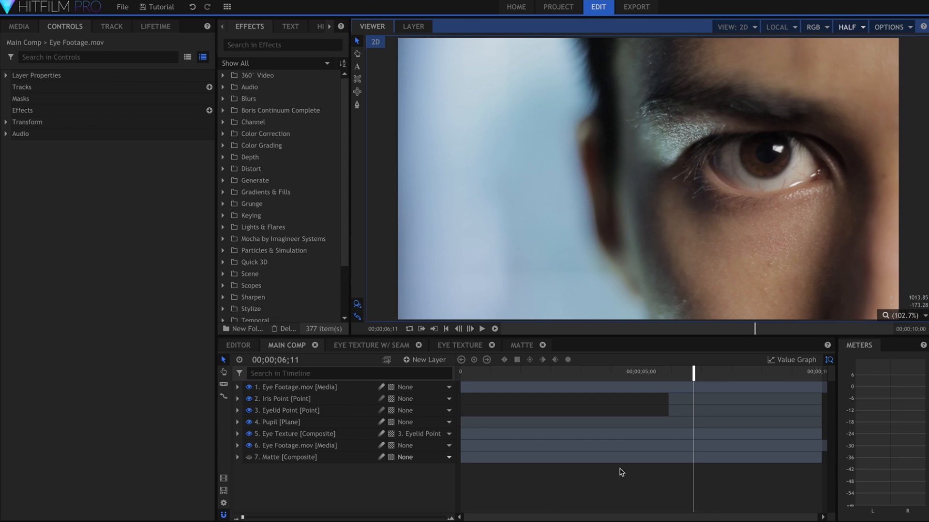
left_click(333, 388)
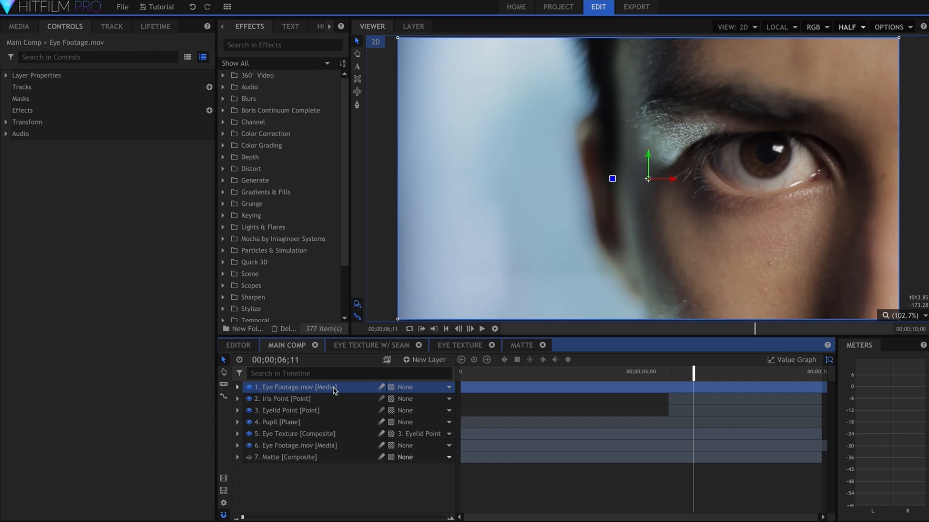
left_click(333, 388)
type("R")
key("Return")
Apply Set Matte to the Reflections layer with Matte as the Source Layer and Luminance as the Matte Source
left_click(290, 47)
type("set")
left_click_drag(290, 98, 319, 387)
left_click(17, 121)
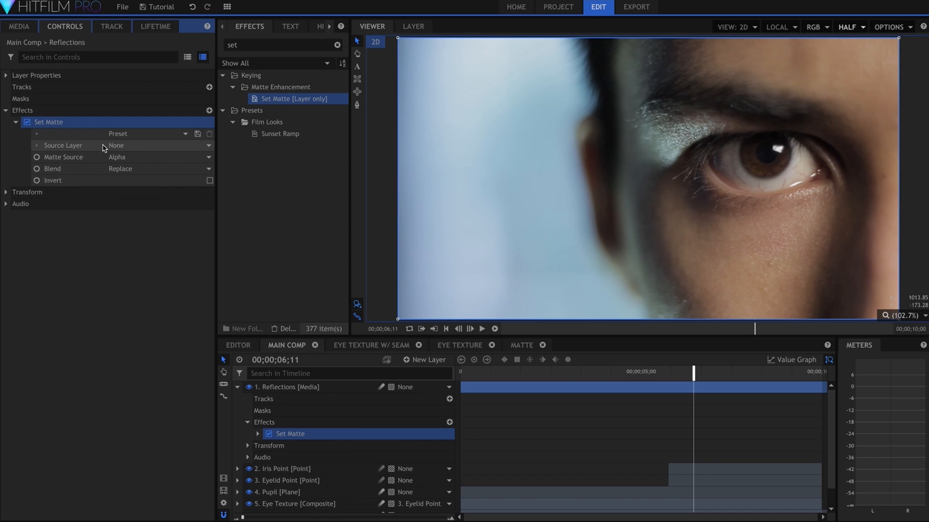
left_click(129, 146)
left_click(133, 207)
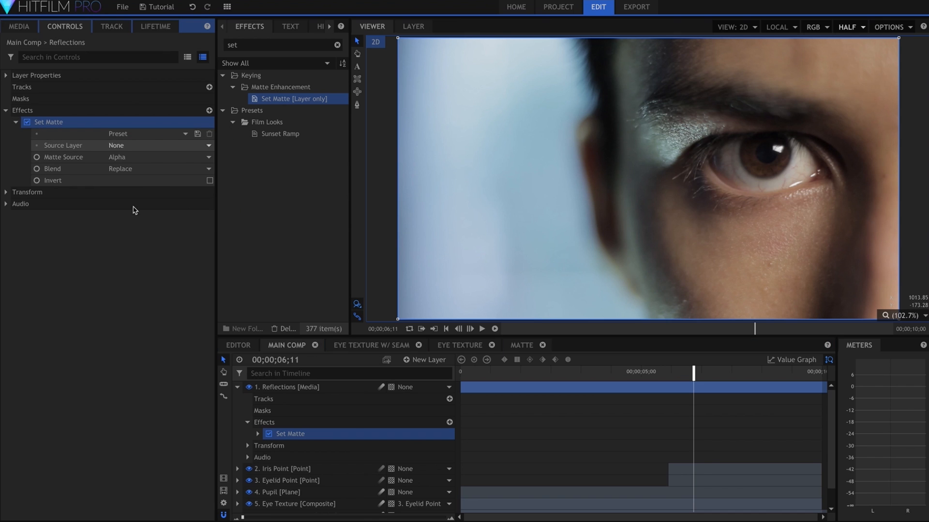
left_click(122, 157)
left_click(125, 199)
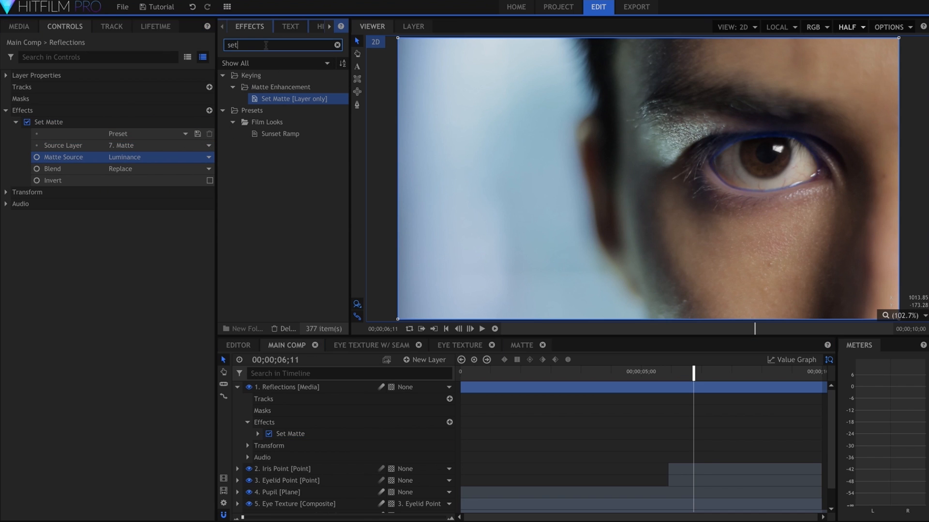
Apply Luminance Key to Reflections below Set Matte, with Threshold 0.75 and Tolerance 0.21, to isolate the eye's highlights
type("lum")
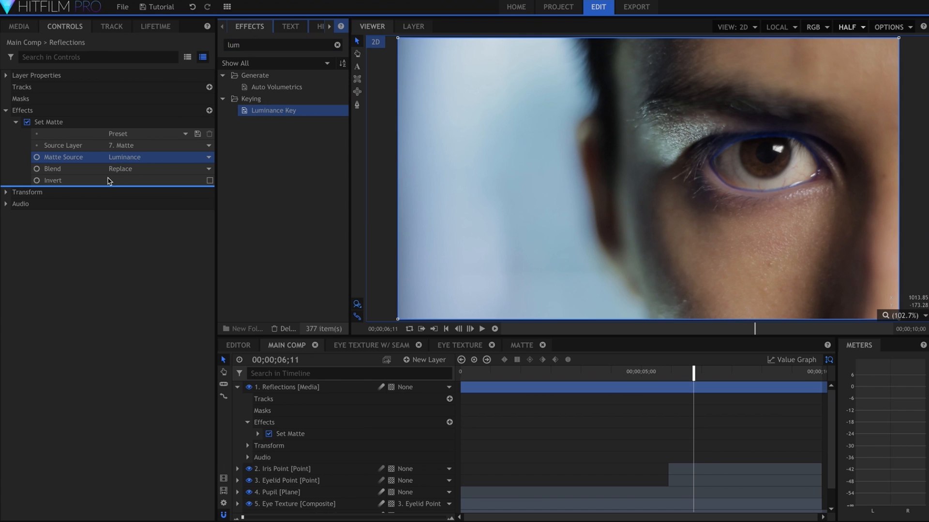
left_click(16, 123)
left_click(16, 134)
left_click_drag(105, 170, 155, 171)
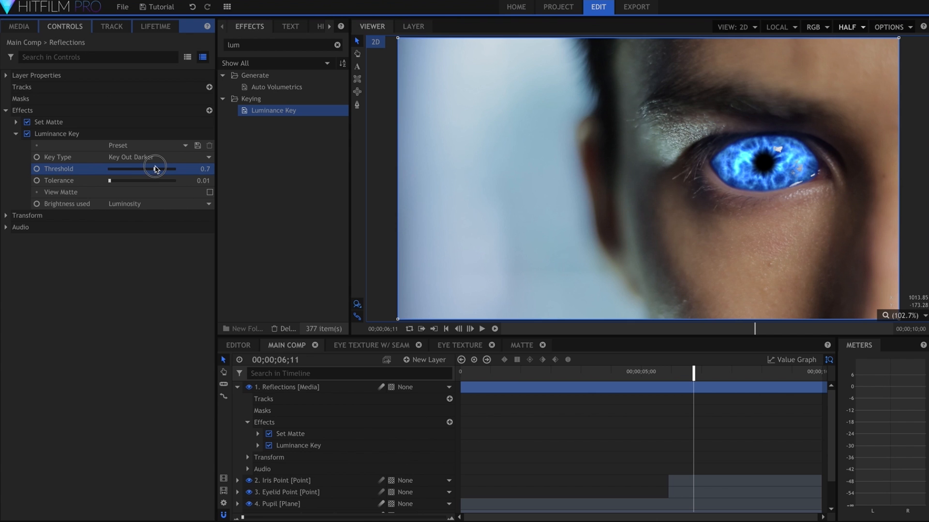
scroll(797, 159, "up", 4)
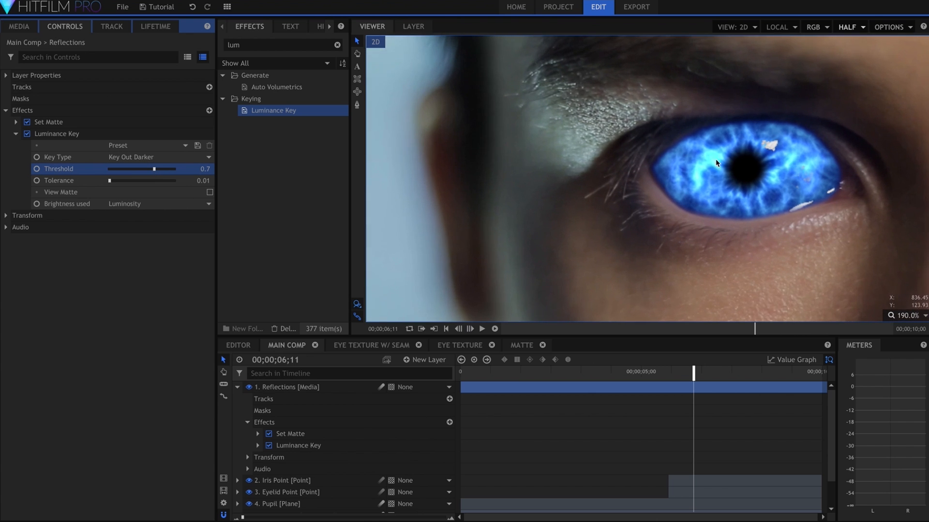
Change the Reflections layer's blend mode to brighten its highlights over the eye
right_click(296, 387)
mouse_move(353, 158)
left_click(442, 171)
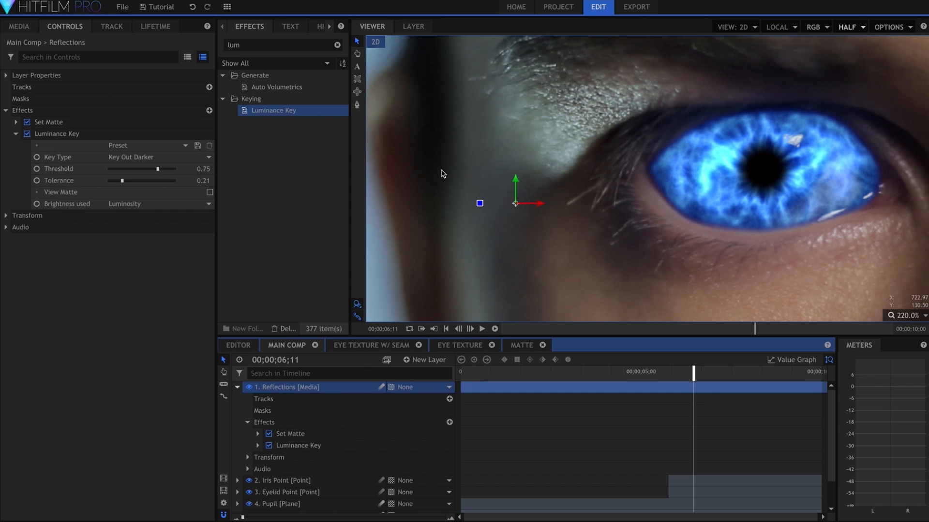
left_click(906, 317)
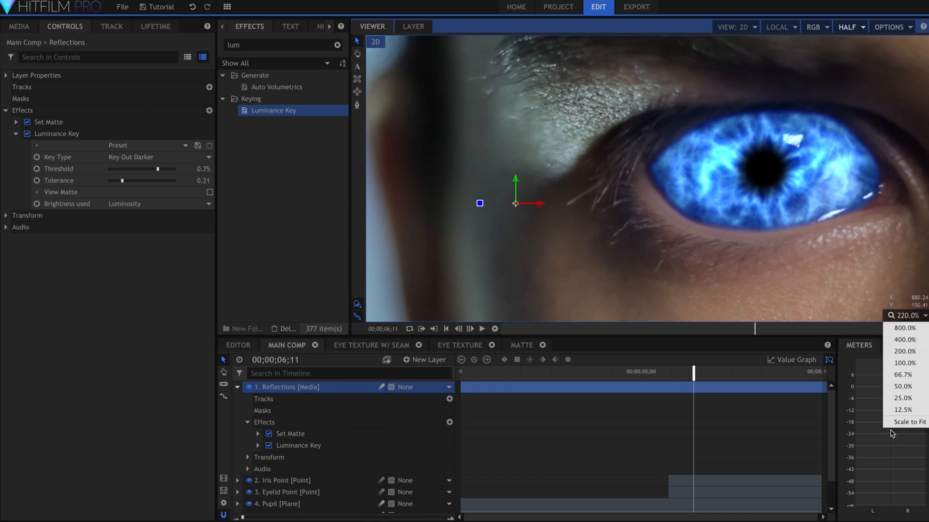
left_click(895, 425)
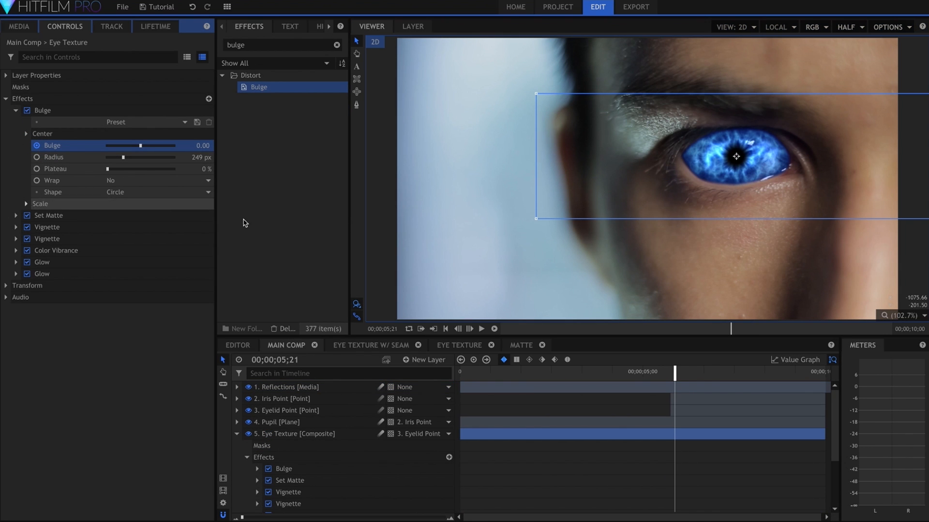
Preview the animated bulge and reveal the Eye Texture layer's Bulge keyframes in the timeline at 00;00;05;21
key("space")
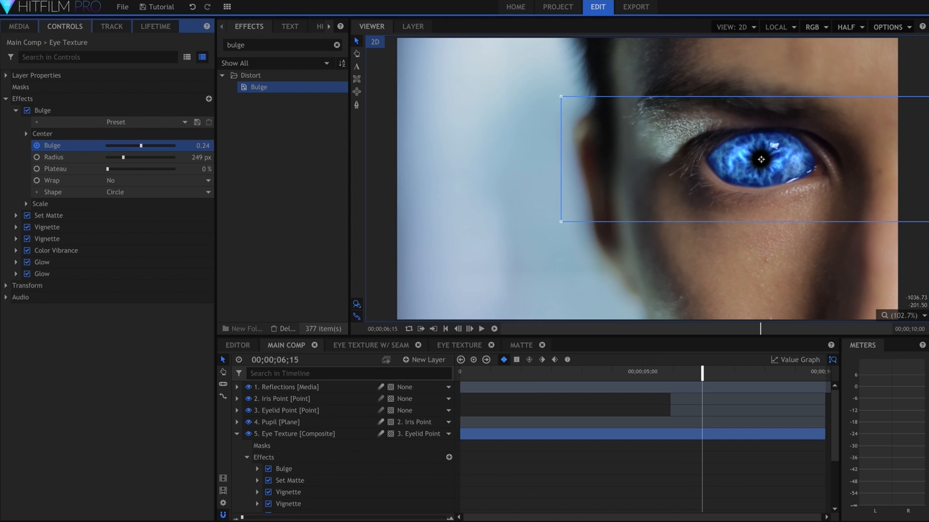
double_click(82, 149)
left_click(654, 425)
scroll(653, 426, "down", 3)
left_click(676, 424)
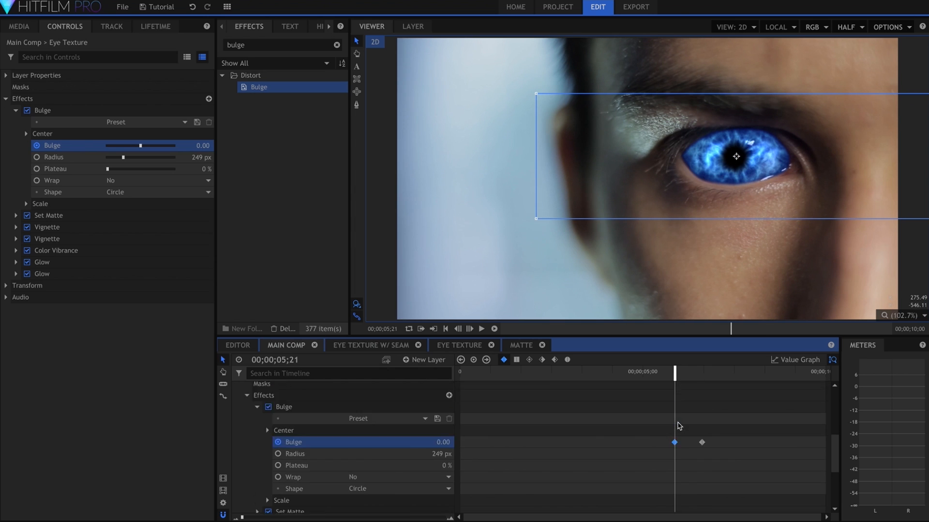
Reduce the Pupil layer's keyframed Scale at the end of the iris bulge and preview the combined animation
scroll(488, 440, "up", 3)
left_click(415, 422)
left_click_drag(415, 422, 410, 422)
left_click(593, 412)
key("space")
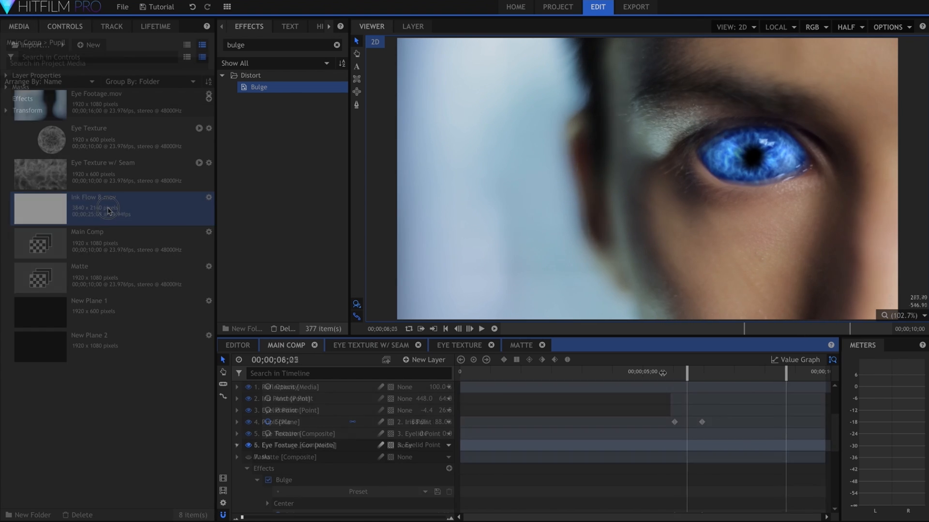
Add Ink Flow 8.mov below Reflections and fit it over the iris with Scale 47%, Position 297.8, -132.3 and Opacity 68%
left_click_drag(108, 211, 218, 310)
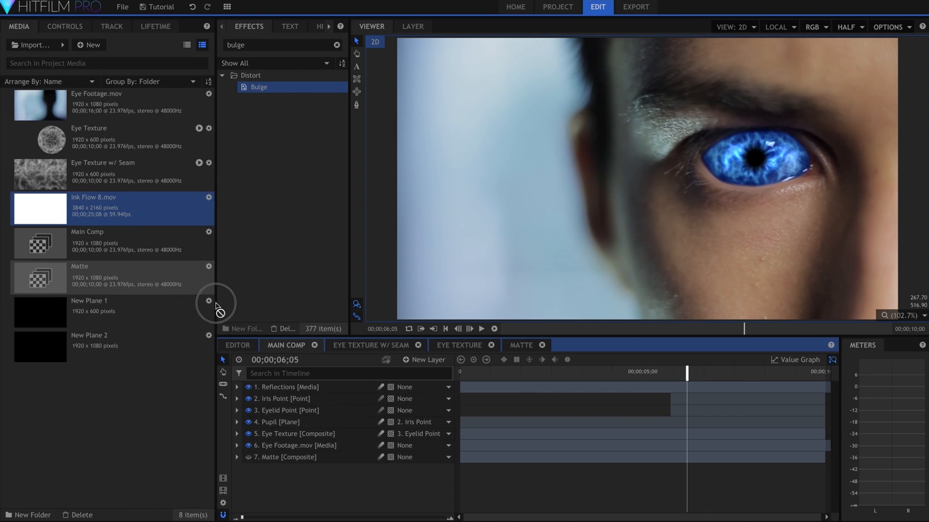
left_click_drag(295, 393, 296, 395)
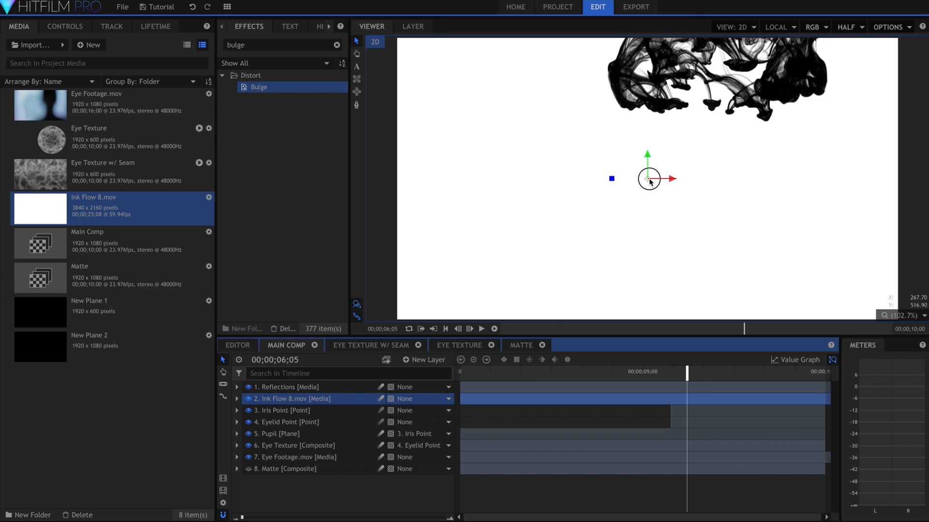
left_click_drag(650, 181, 647, 246)
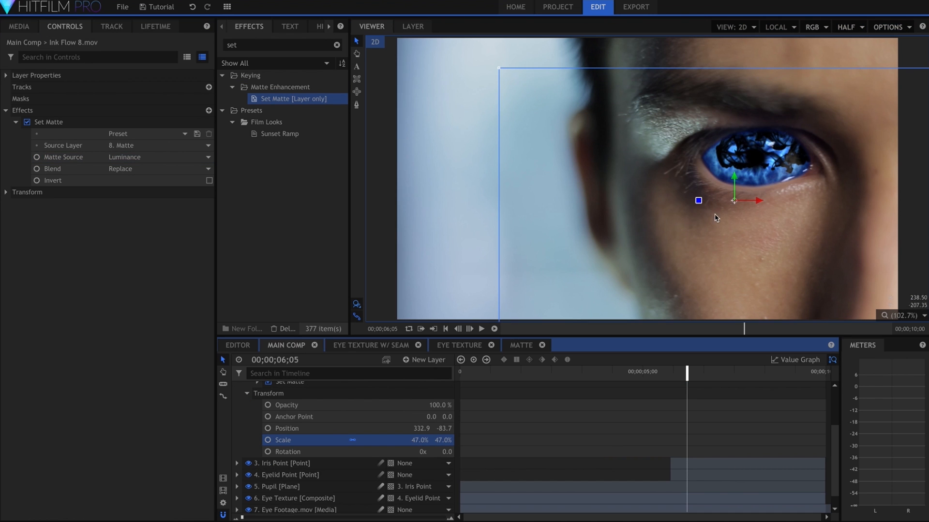
left_click_drag(733, 200, 724, 213)
left_click_drag(439, 410, 425, 409)
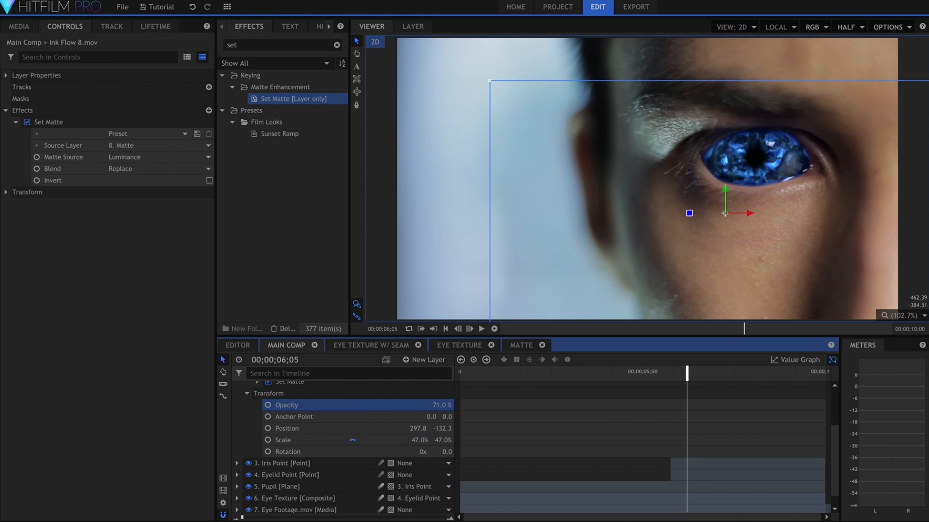
Apply Diffuse to the Ink Flow 8.mov layer below Set Matte, with Radius 20 and Opacity 0.59
left_click(289, 46)
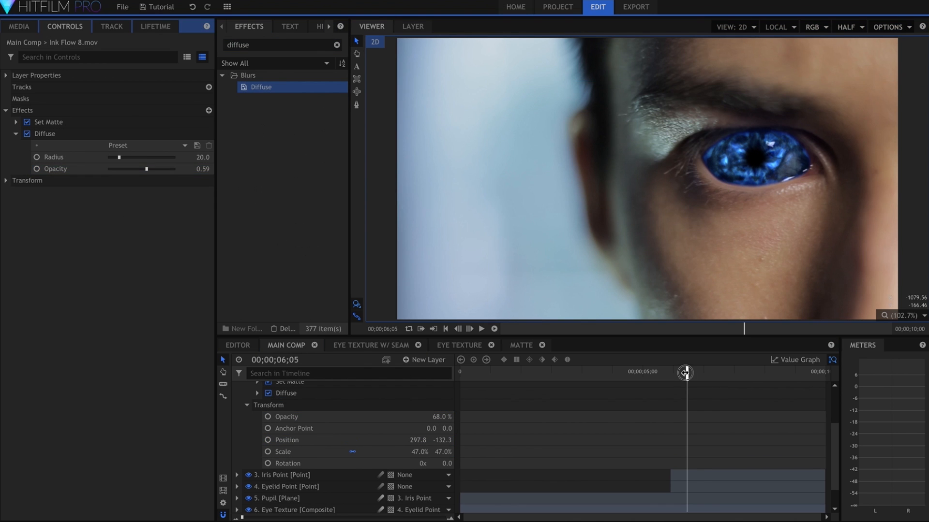
left_click_drag(685, 372, 686, 379)
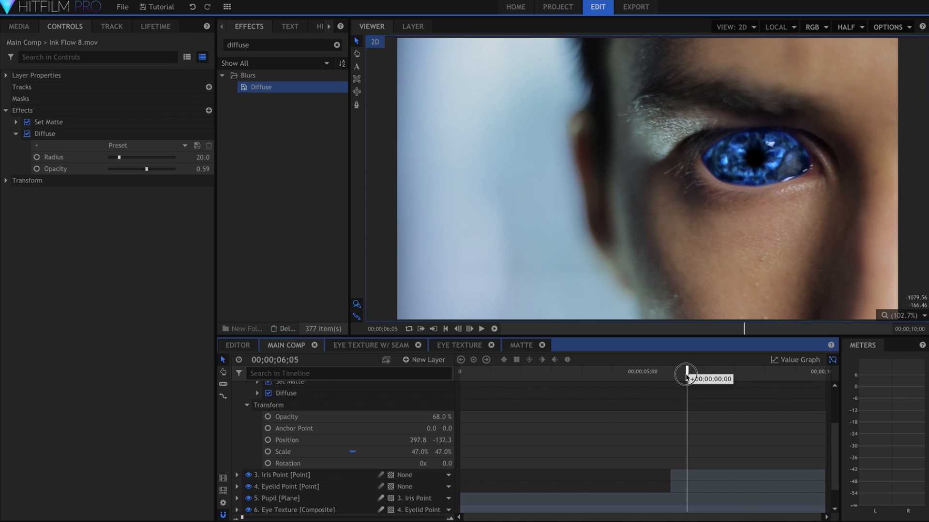